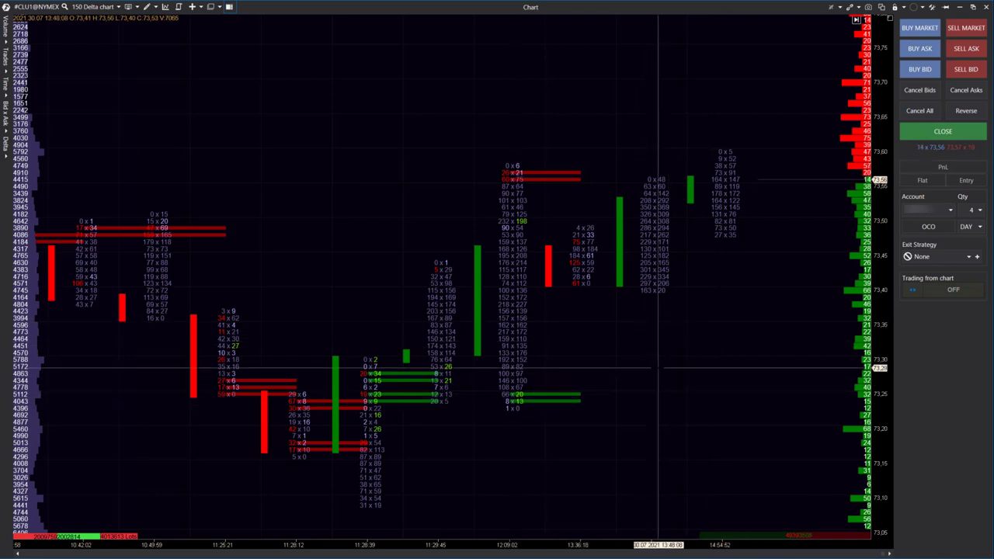
left_click_drag(651, 369, 645, 367)
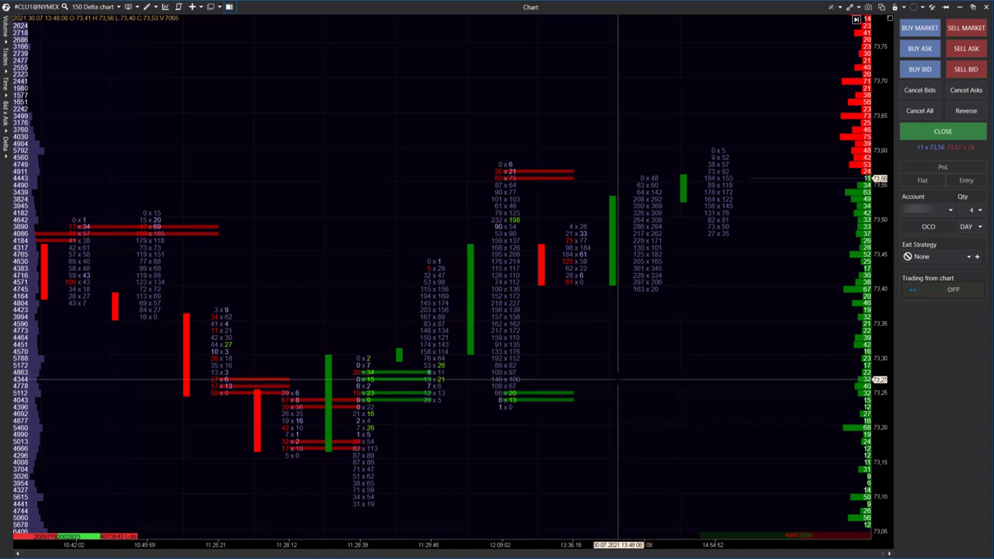
left_click_drag(880, 404, 879, 272)
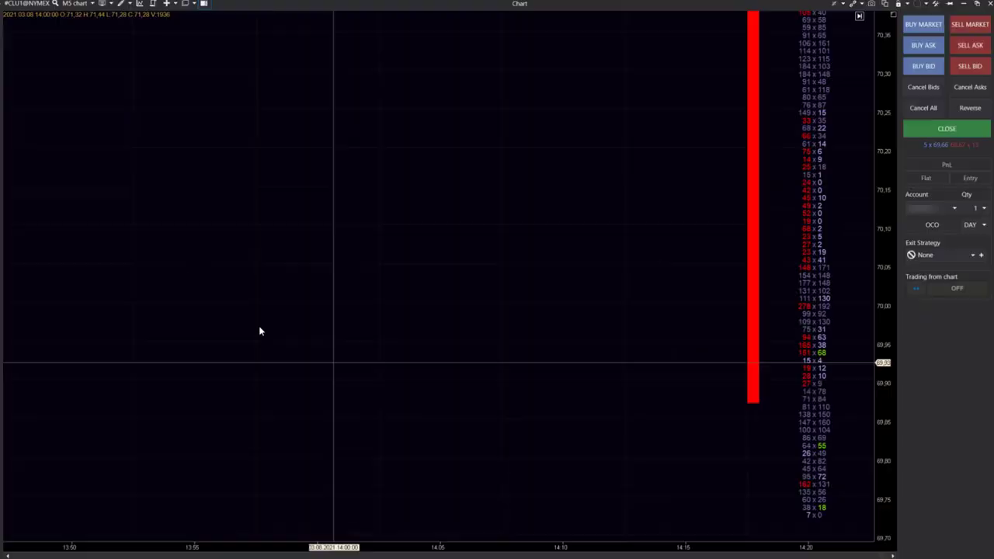
mouse_move(259, 330)
left_mouse_down()
mouse_move(128, 333)
mouse_move(143, 346)
left_mouse_up()
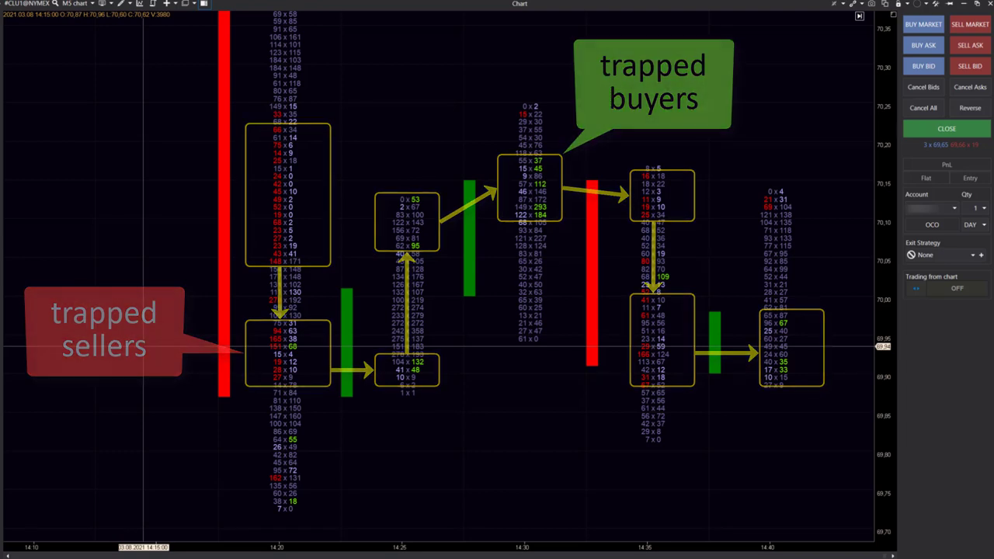
mouse_move(143, 347)
left_mouse_down()
mouse_move(31, 333)
mouse_move(25, 135)
left_mouse_up()
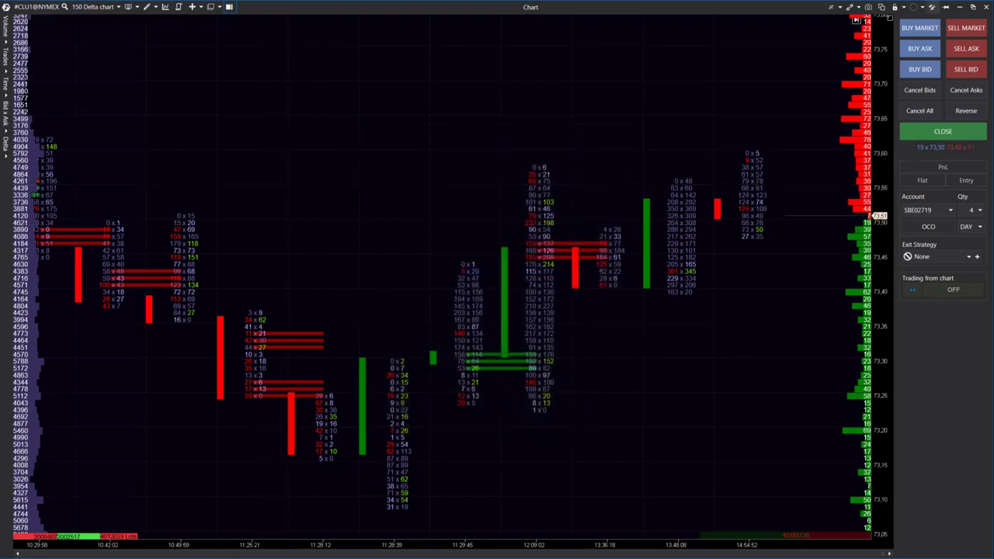
Set the Imbalance Rate in the chart's cluster Bid/Ask imbalance settings to 200
left_click(931, 7)
scroll(425, 293, "down", 10)
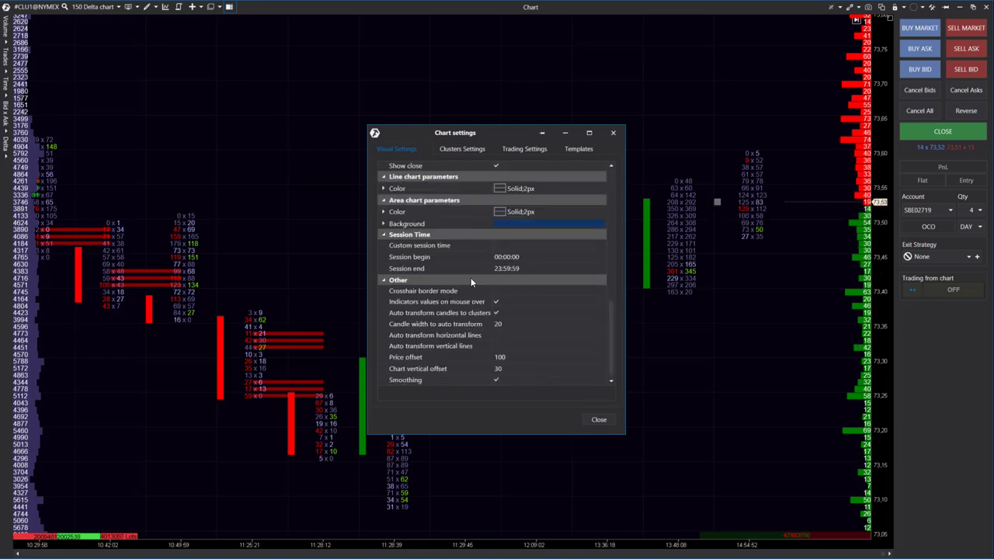
left_click(461, 148)
scroll(593, 197, "down", 10)
left_click(504, 345)
left_click_drag(519, 133, 303, 90)
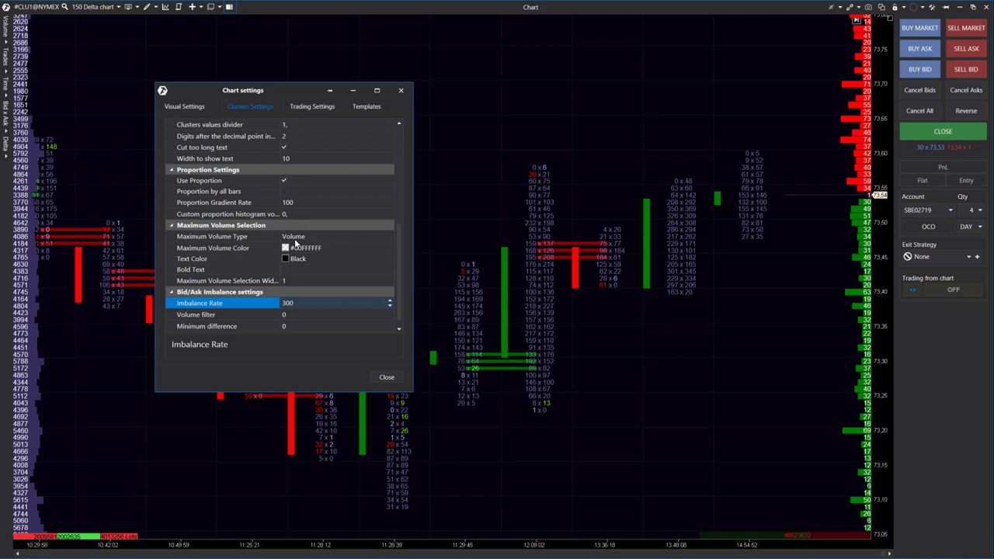
type("200")
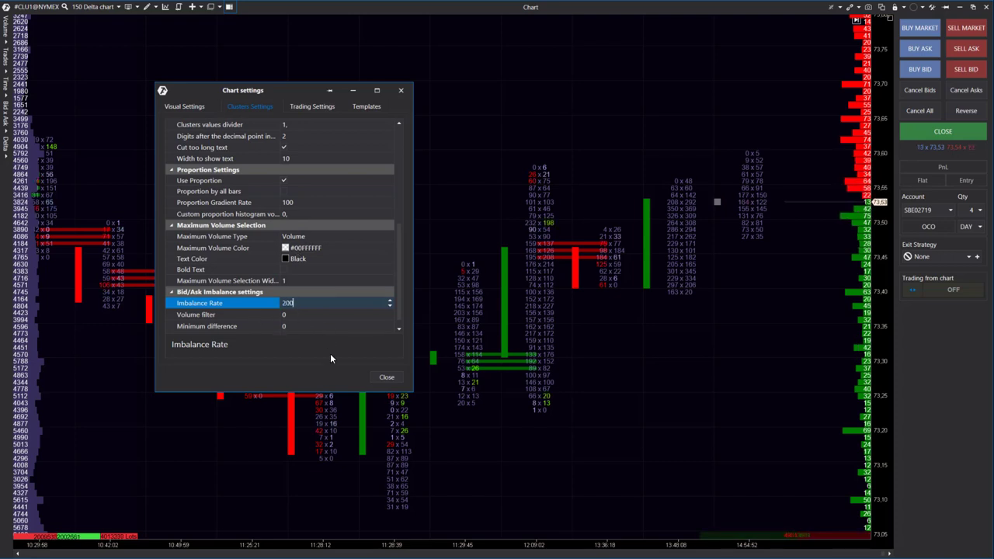
left_click(378, 380)
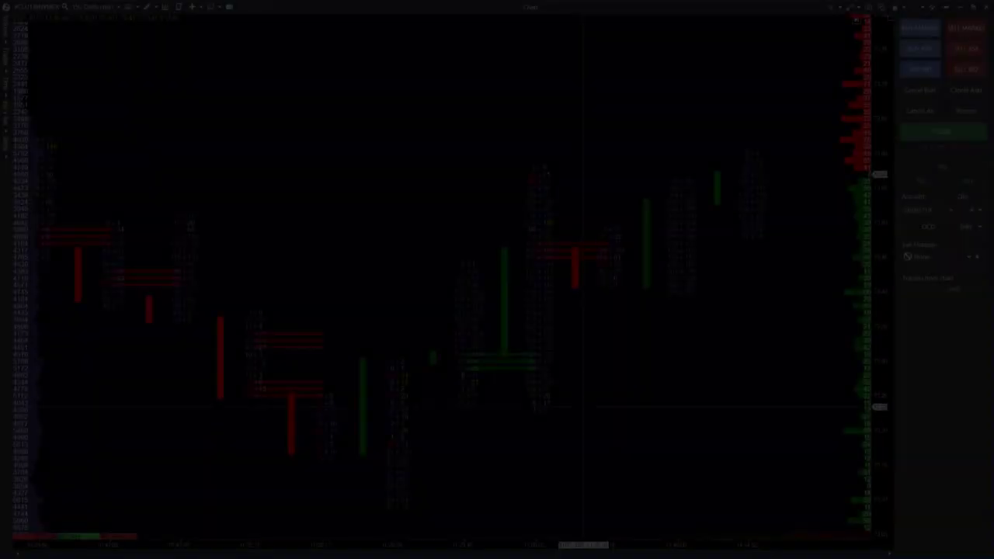
Set the Stacked Imbalance indicator's Imbalance Ratio to 200 and its Imbalance Range to 2, and apply the changes
key("ctrl+i")
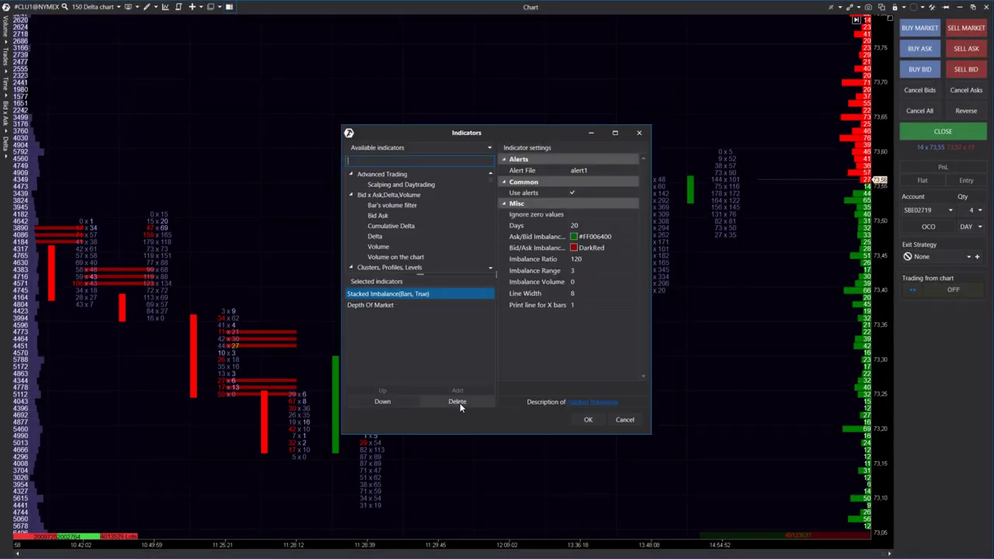
left_click(590, 259)
type("200")
left_click_drag(530, 133, 585, 115)
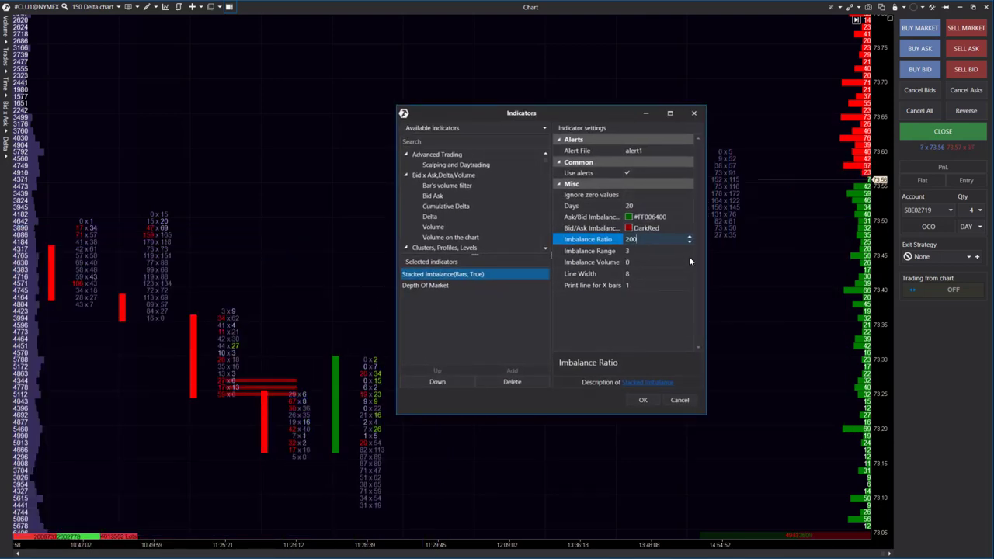
key("Tab")
type("1")
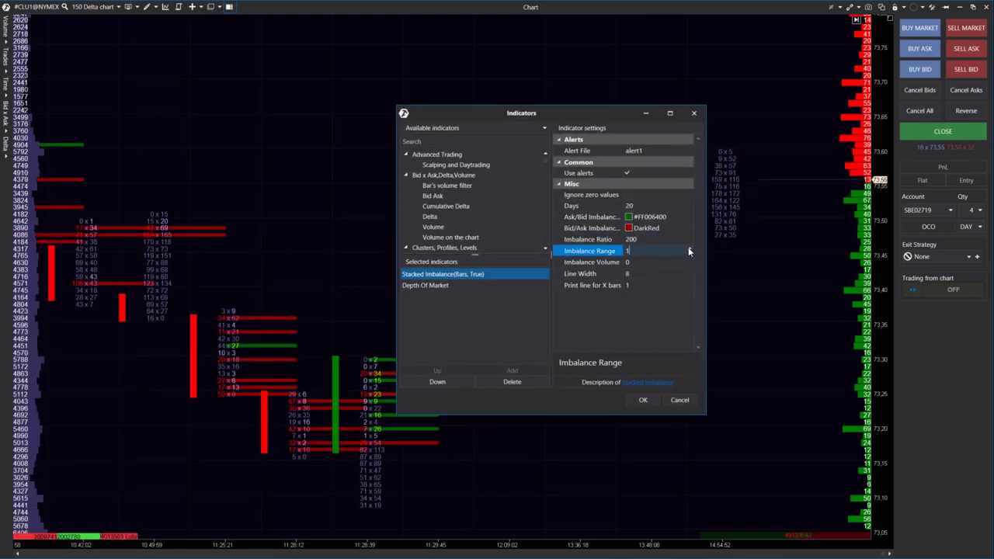
key("Up")
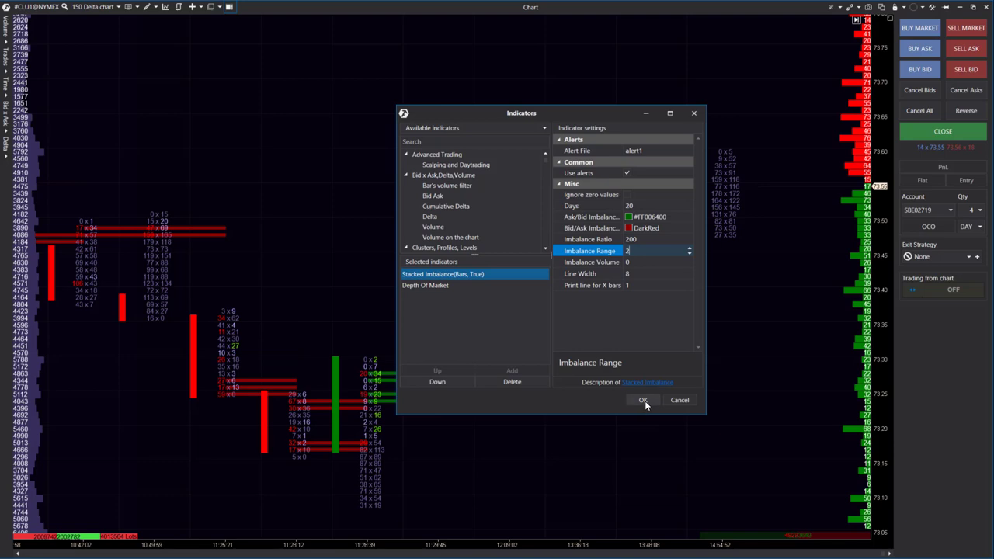
left_click(643, 400)
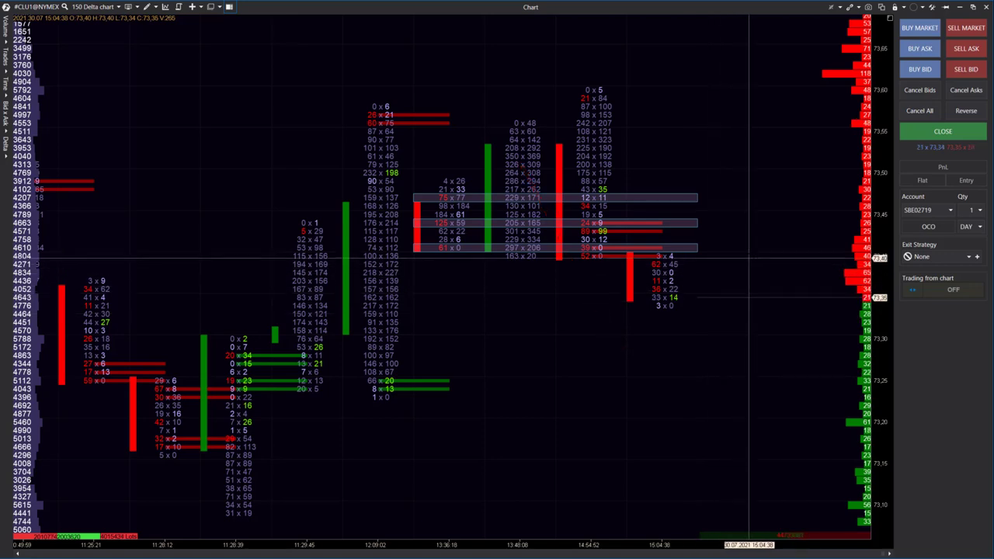
Open a short position at market and set one-lot sell limit orders at 73,43 and 73,40
key("ctrl")
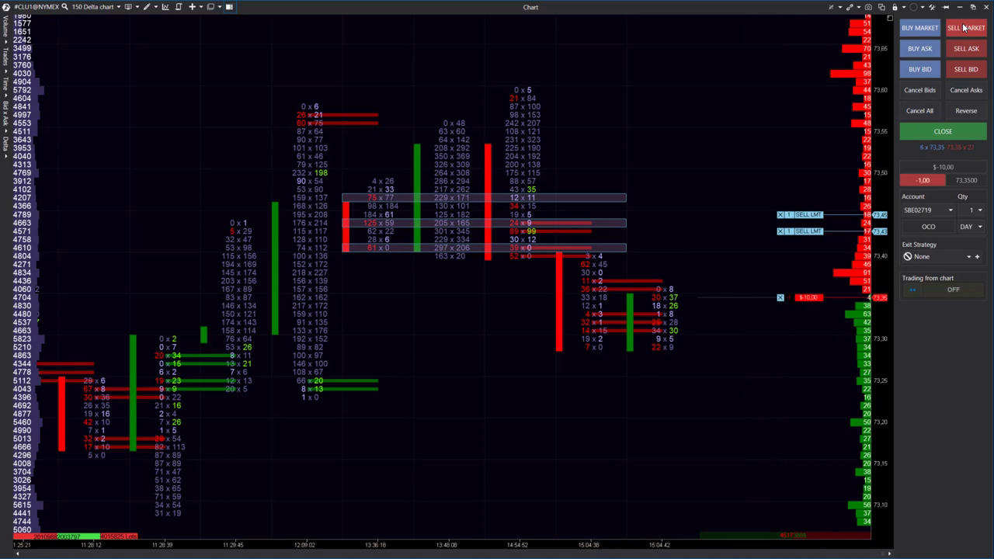
left_click_drag(804, 232, 806, 255)
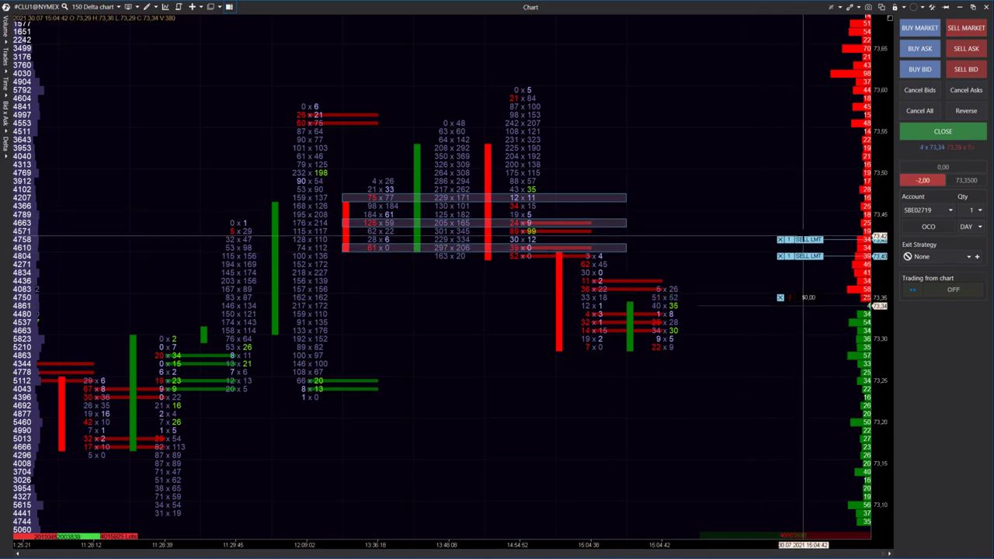
left_click(805, 238)
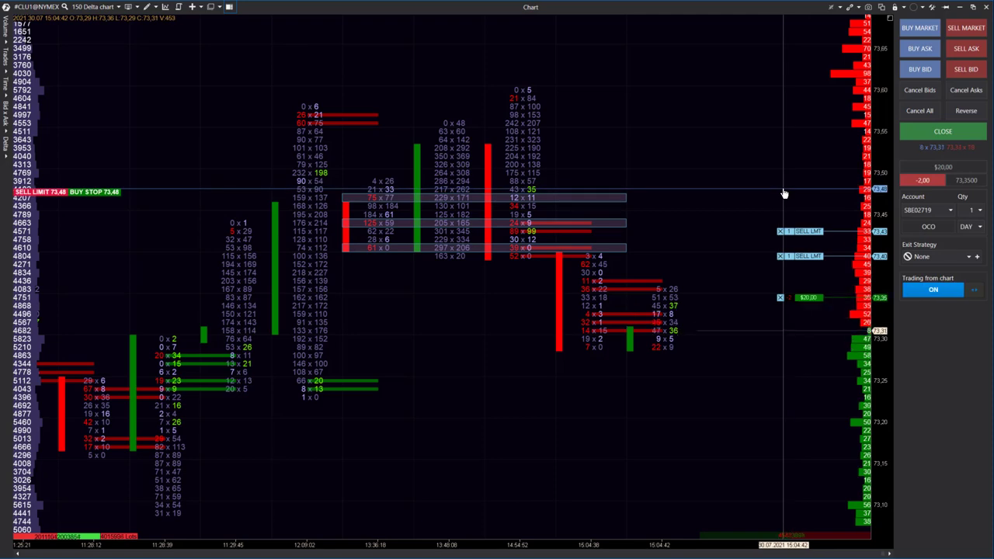
Protect the short position with a four-lot buy stop at 73,48 and place a one-lot buy limit at 73,18
left_click(775, 191)
right_click(765, 189)
left_click_drag(739, 337, 729, 321)
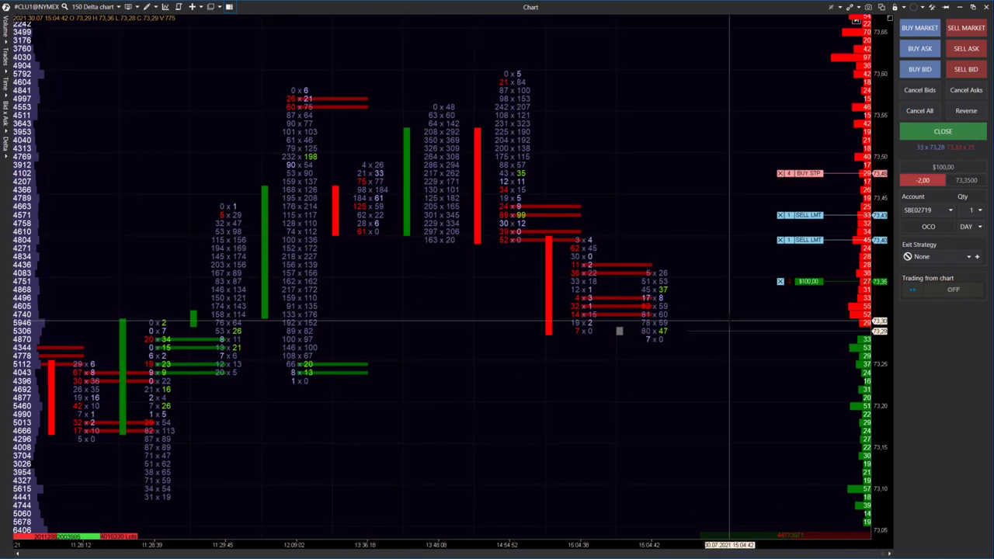
left_click(674, 421)
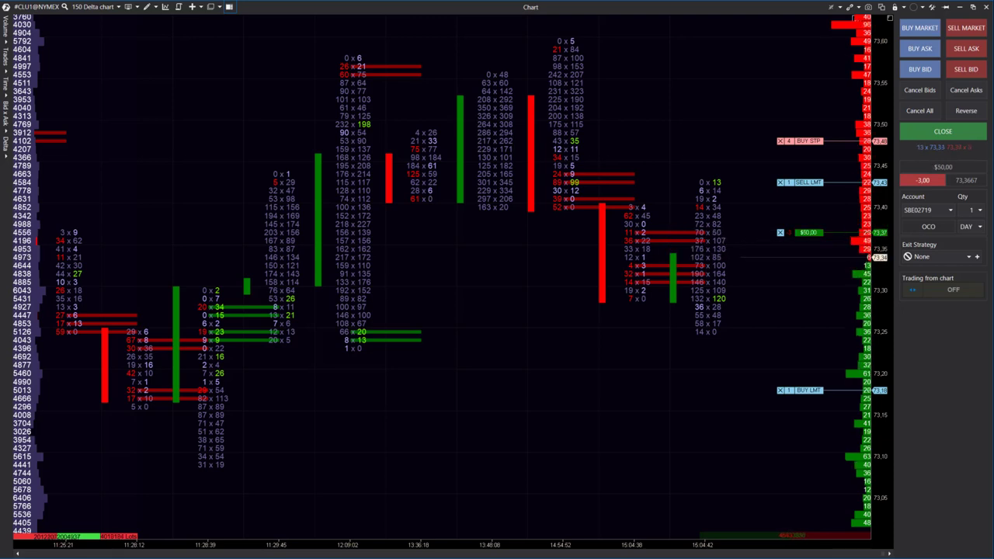
Cancel the sell limit at 73,43 and replace the 73,48 buy stop with a three-lot buy stop at 73,45
left_click(779, 182)
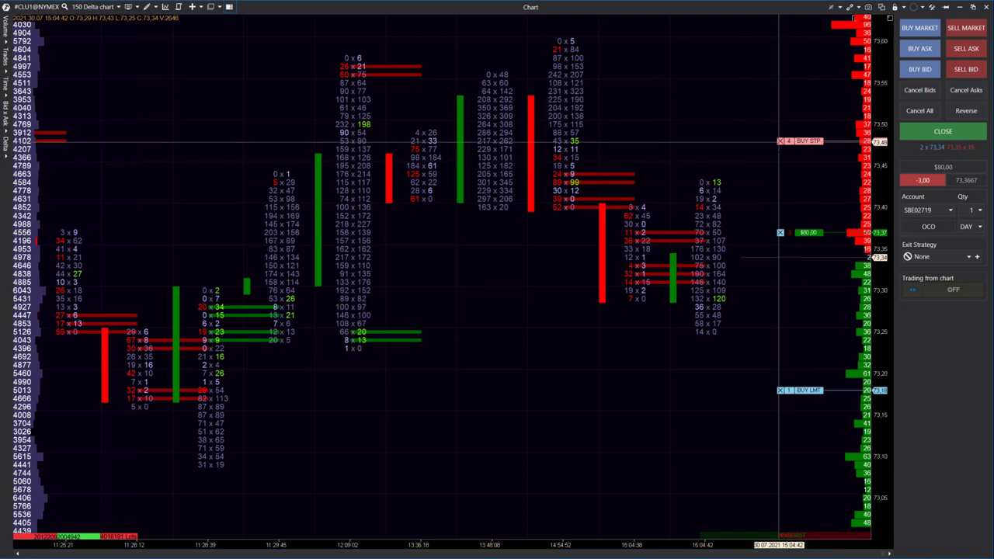
left_click(779, 141)
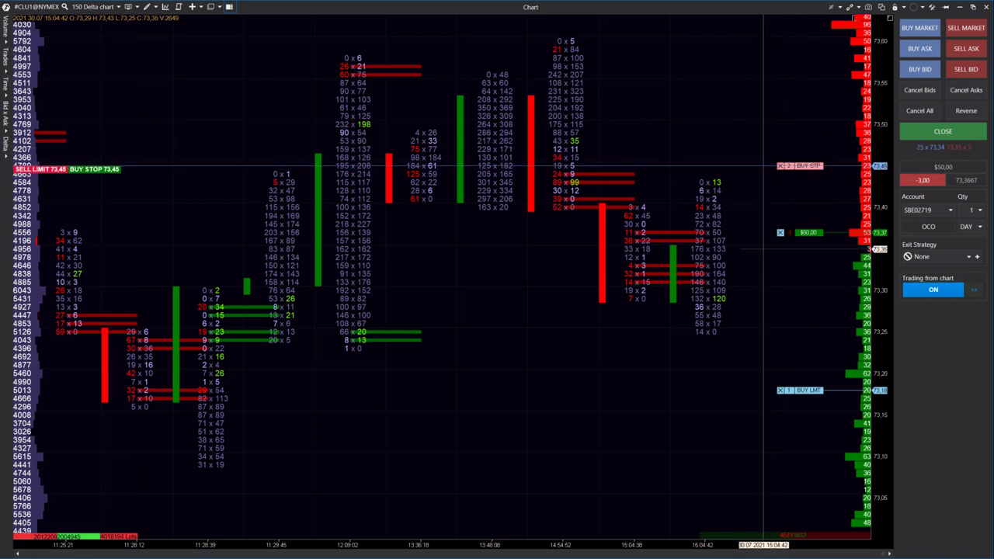
left_click(932, 289)
Cancel the remaining buy limit order at 73,18
left_click_drag(712, 350, 696, 345)
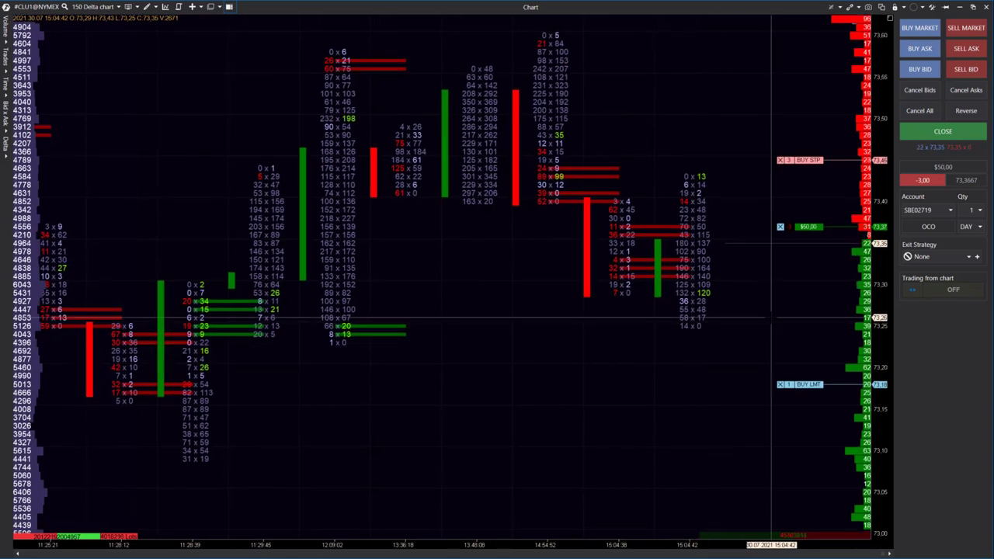
left_click_drag(742, 319, 758, 320)
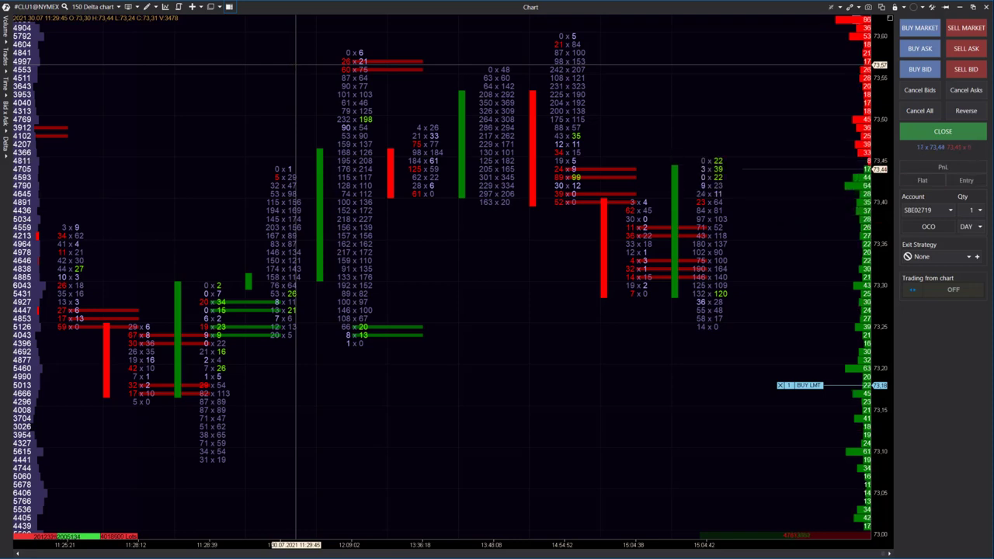
left_click(951, 133)
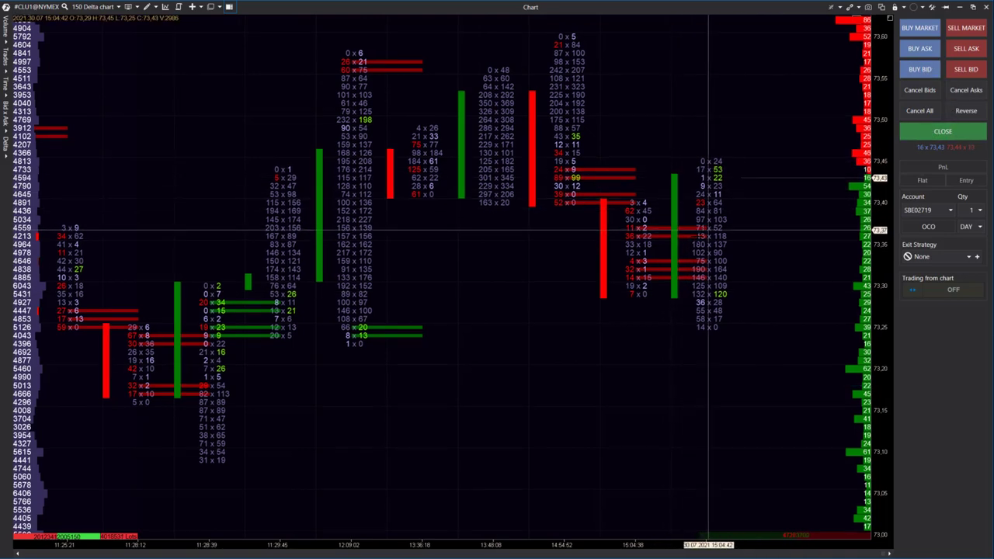
Mark the latest red imbalance levels with horizontal lines at 73,37, 73,36, 73,33, 73,32 and 73,31
left_click_drag(687, 246, 652, 253)
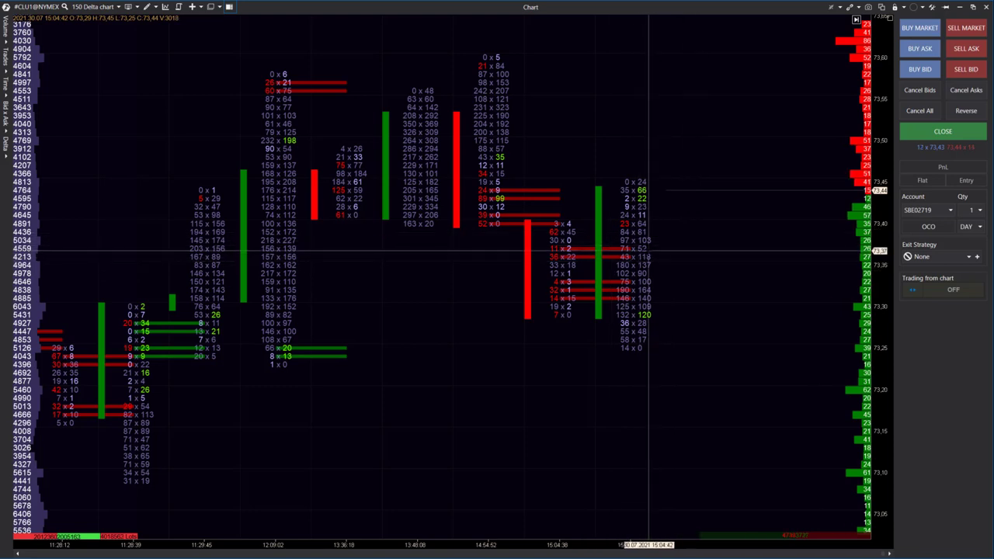
middle_click(666, 248)
middle_click(675, 257)
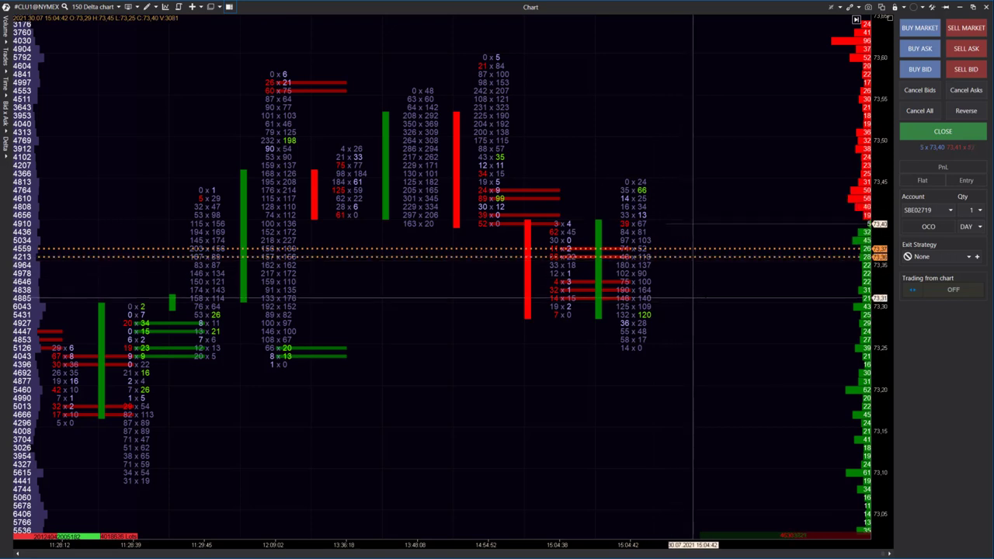
left_click(722, 282)
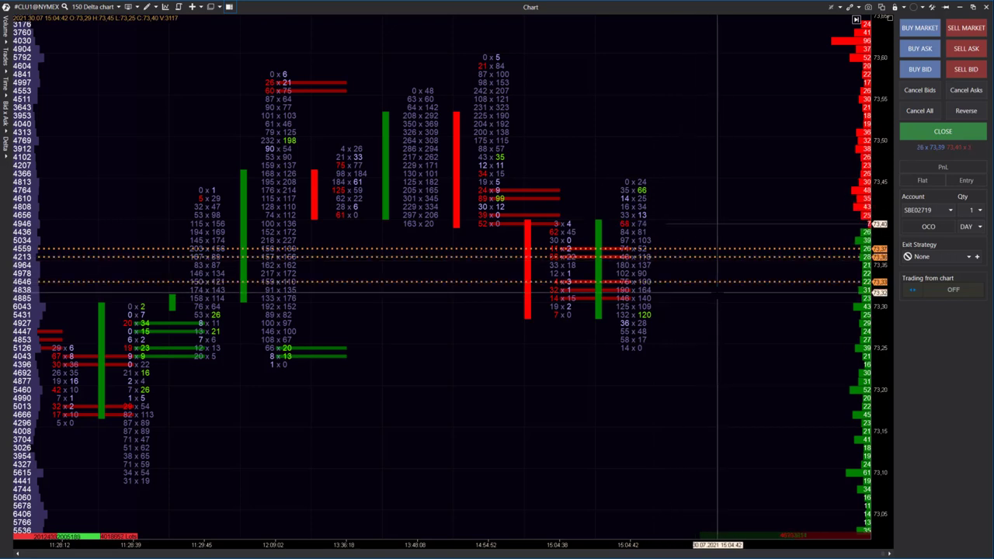
left_click(717, 297)
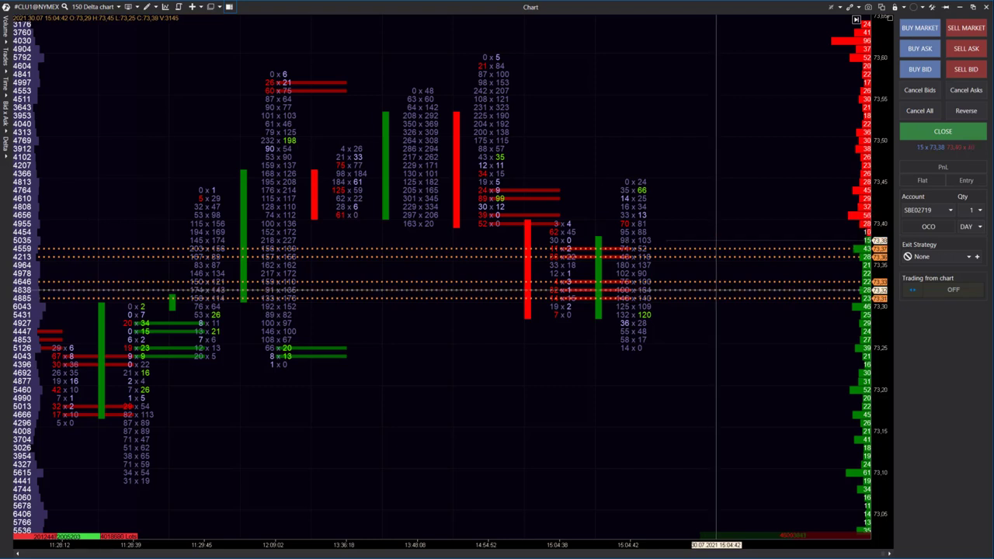
Enter a long position at market with one-lot buy limits at 73,36 and 73,33 and a three-lot sell stop at 73,23
left_click(933, 289)
left_click(919, 28)
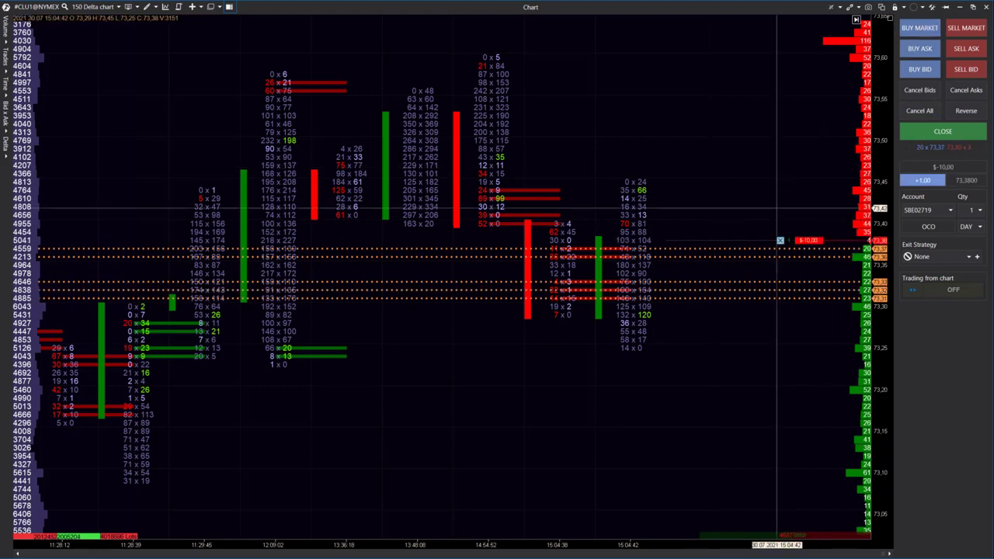
left_click(747, 257)
left_click(745, 282)
right_click(736, 367)
key("Escape")
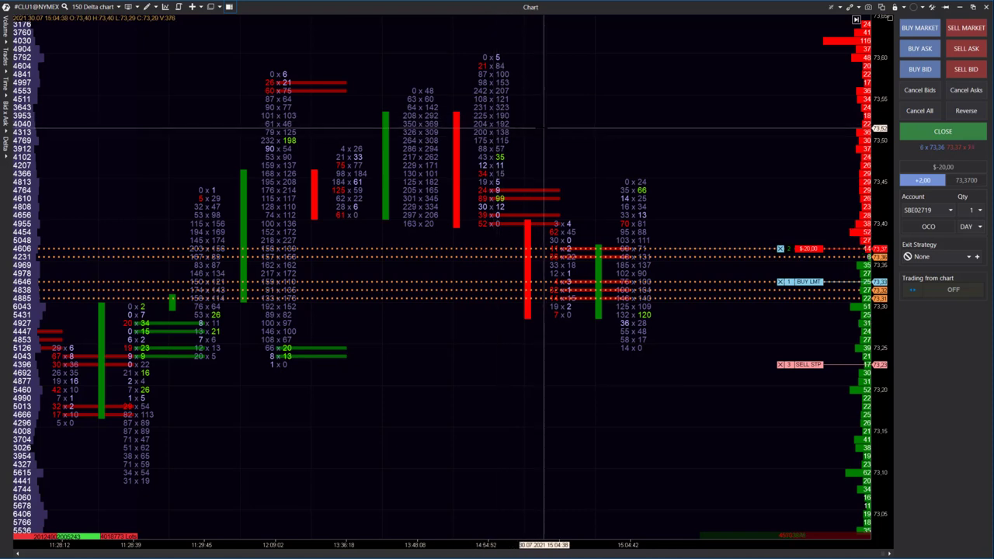
Mark the upper imbalance levels with horizontal lines at 73,57 and 73,56, and place a one-lot sell limit at 73,55
left_click_drag(547, 130, 558, 130)
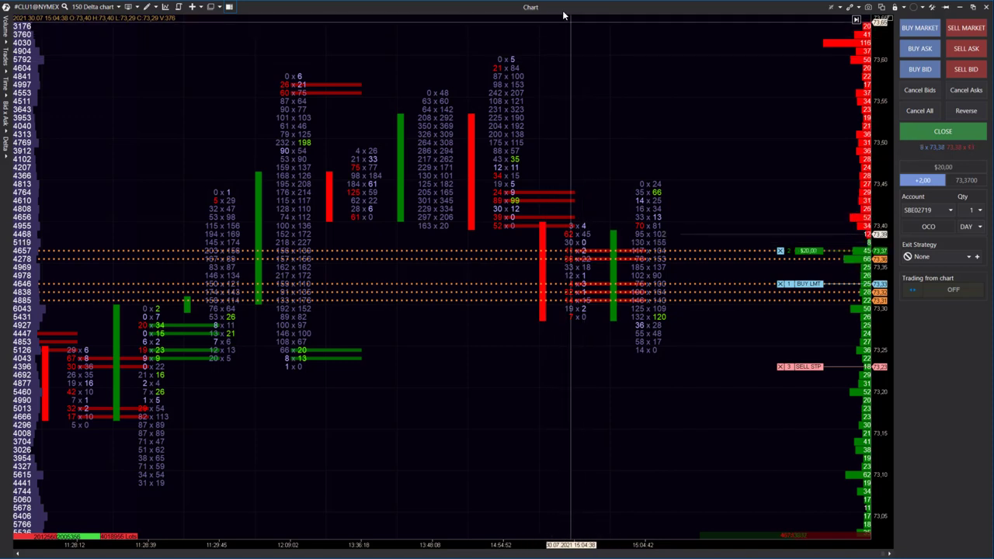
key("ctrl")
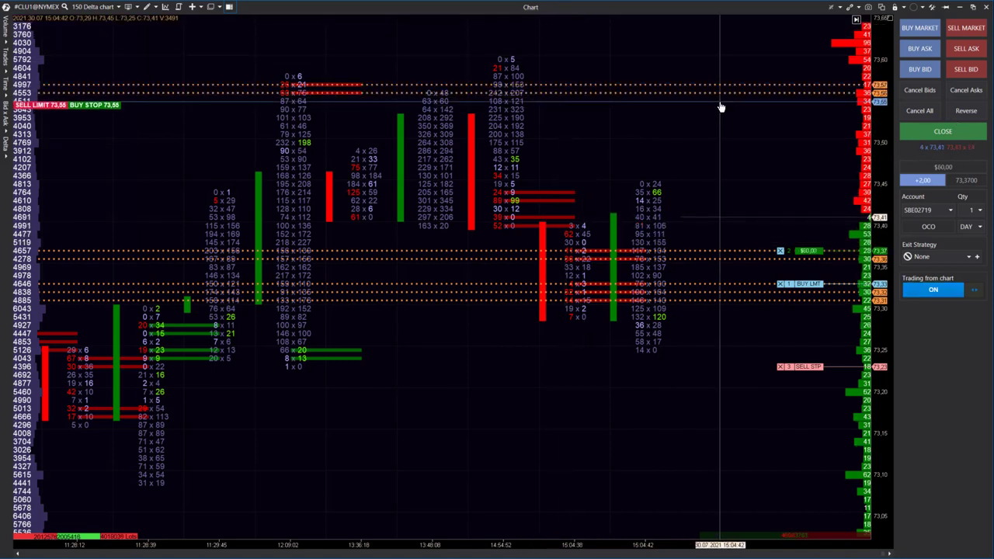
key("shift")
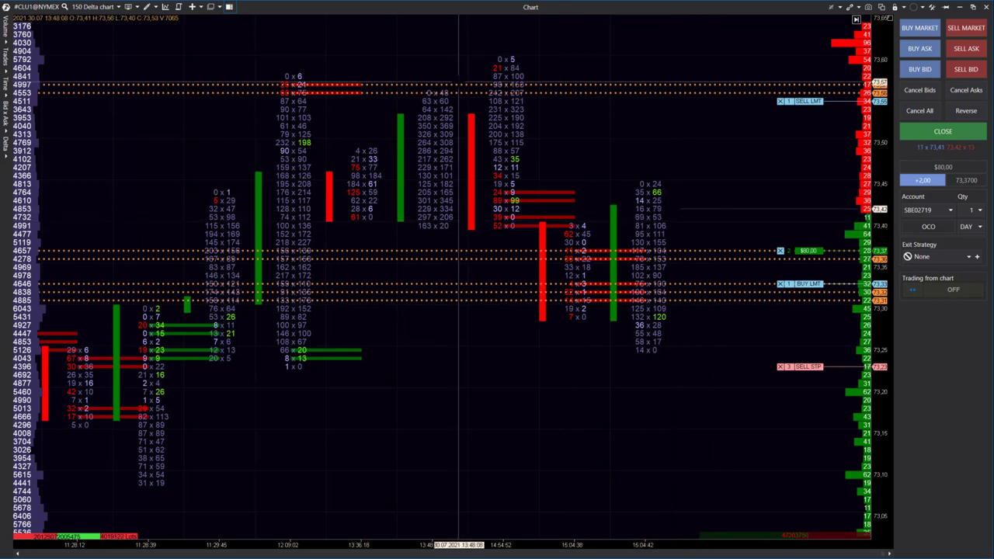
Cancel the one-lot sell limit order at 73,55
left_click_drag(477, 124, 483, 191)
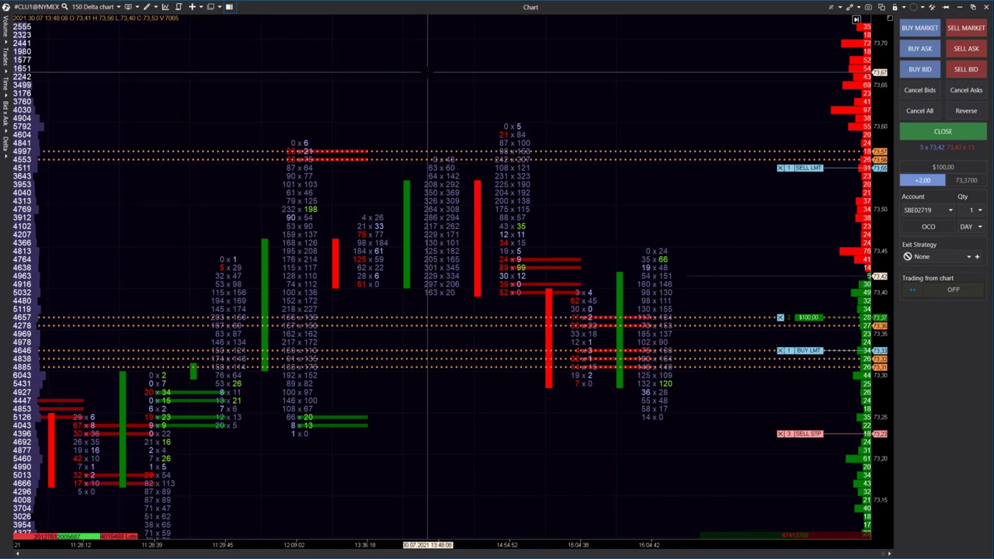
scroll(427, 73, "right", 3)
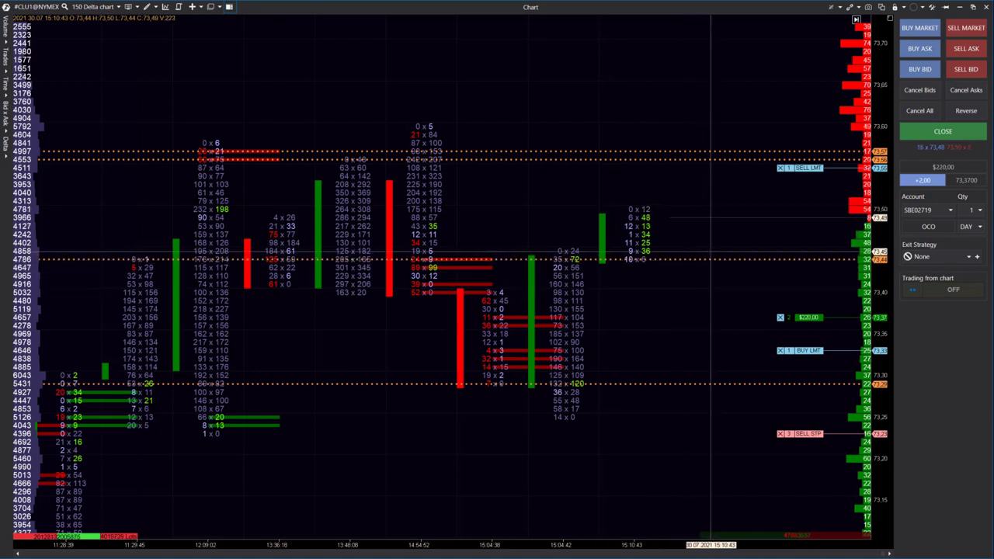
left_click(780, 167)
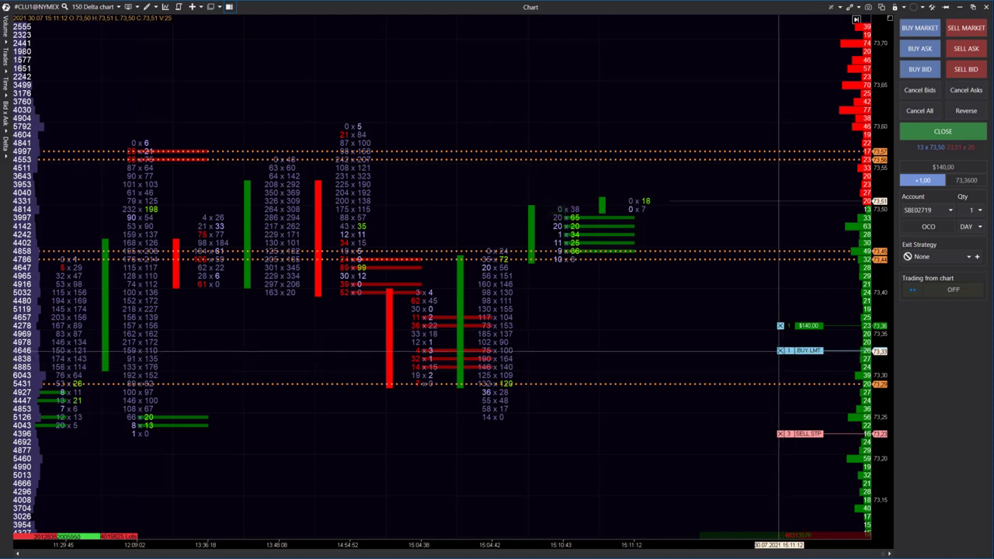
Cancel the buy limit at 73,33 and the three-lot sell stop at 73,23, and place a one-lot sell stop at 73,42
left_click(779, 350)
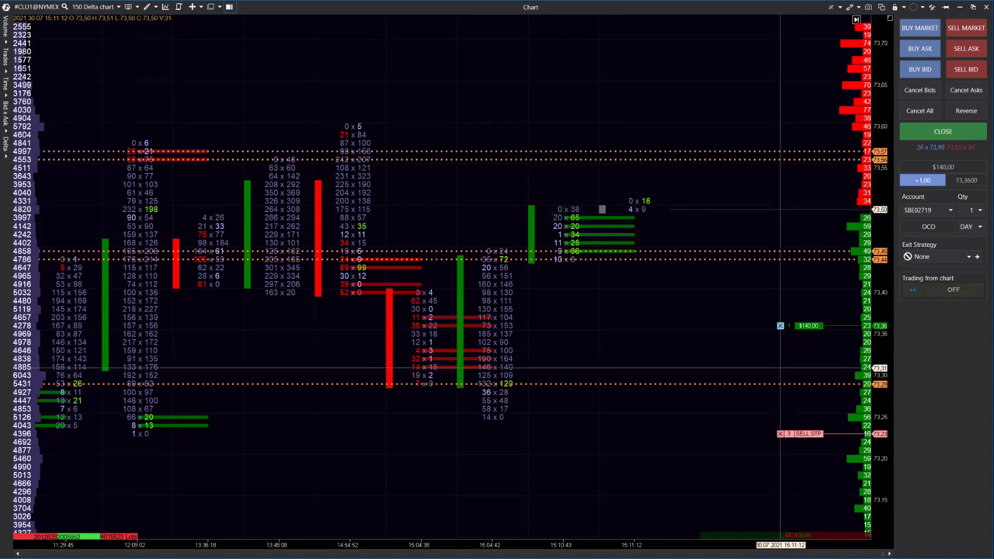
left_click(779, 433)
right_click(606, 275, "ctrl")
left_click_drag(621, 323, 605, 339)
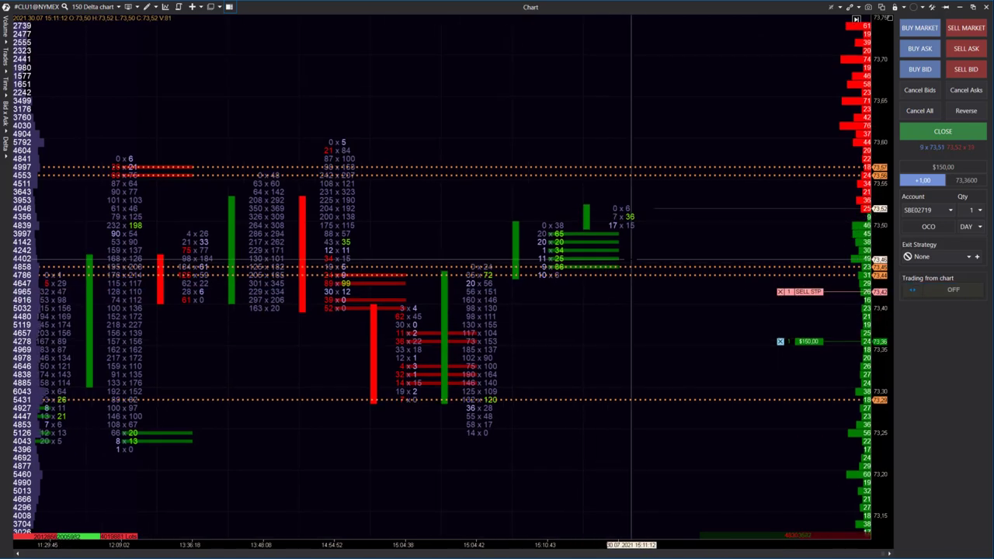
Mark the newest green imbalance levels with horizontal lines at 73,49, 73,48, 73,47 and 73,46
left_click_drag(641, 235, 607, 229)
left_click_drag(621, 348, 689, 366)
left_click_drag(719, 335, 724, 336)
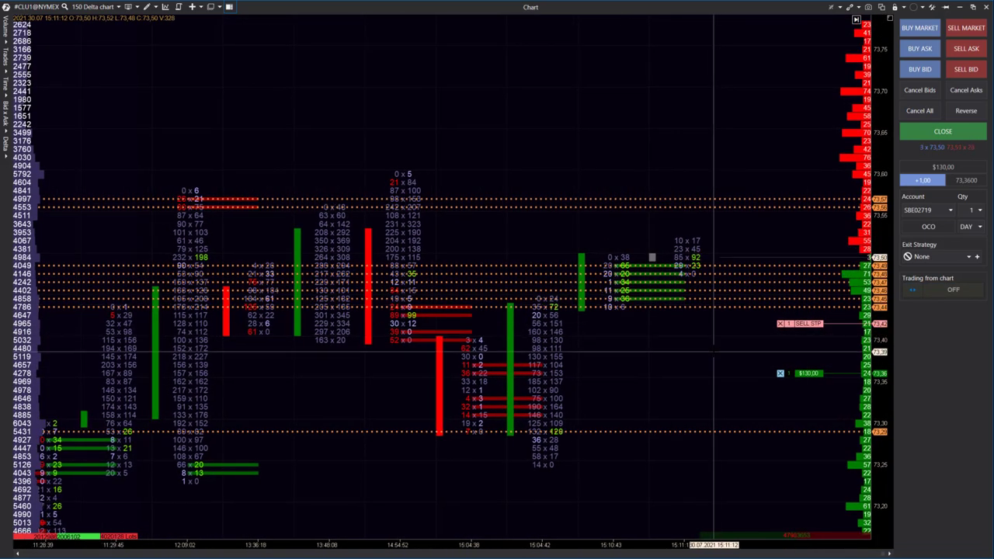
Recolour the horizontal lines from 73,49 to 73,45 light blue and remove the older orange level lines
double_click(685, 307)
left_click(260, 297)
left_click_drag(225, 250, 225, 288)
left_click_drag(267, 307, 309, 315)
type("100")
left_click(228, 356)
left_click(298, 442)
double_click(677, 307)
left_click(535, 282)
left_click(555, 355)
left_click(544, 282)
left_click(529, 382)
left_click(506, 341)
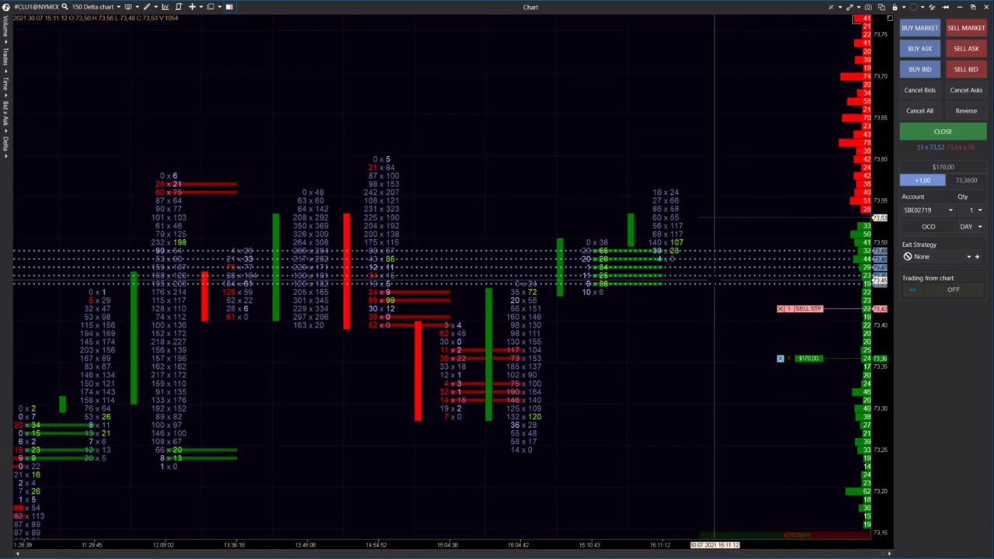
Raise the sell stop to 73,47 and mark new levels with horizontal lines at 73,60, 73,58, 73,57 and 73,50
left_click_drag(800, 309, 801, 268)
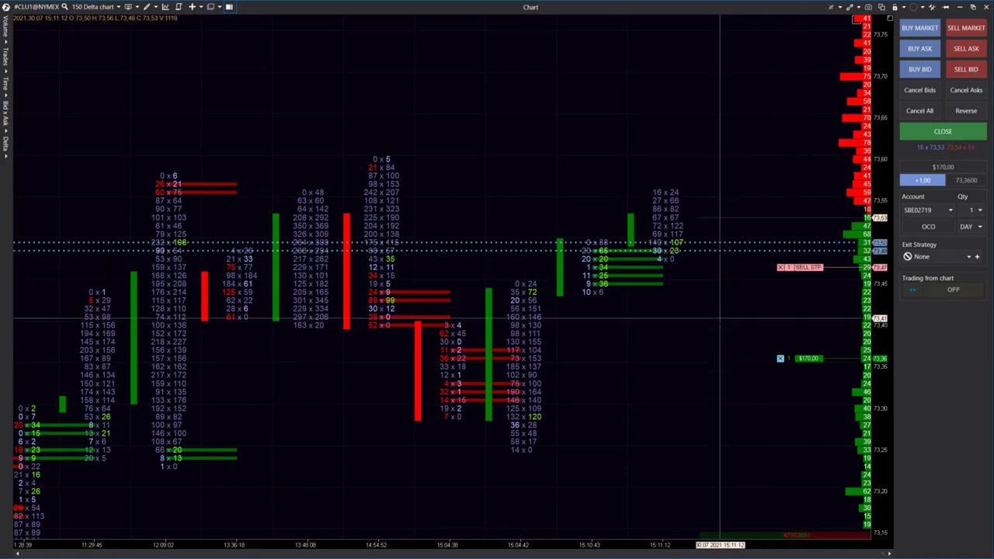
left_click_drag(714, 324, 684, 331)
left_click_drag(702, 163, 722, 170)
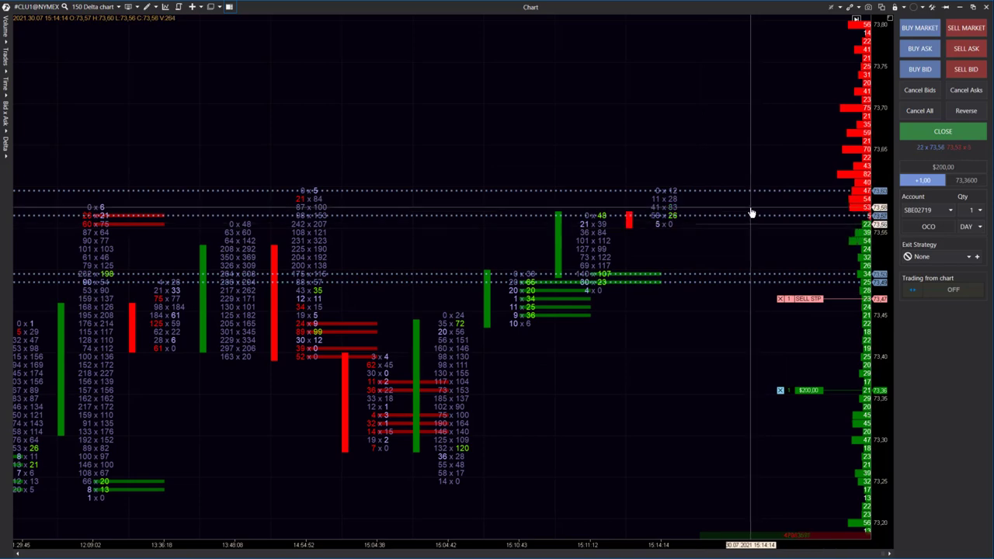
left_click_drag(790, 167, 825, 169)
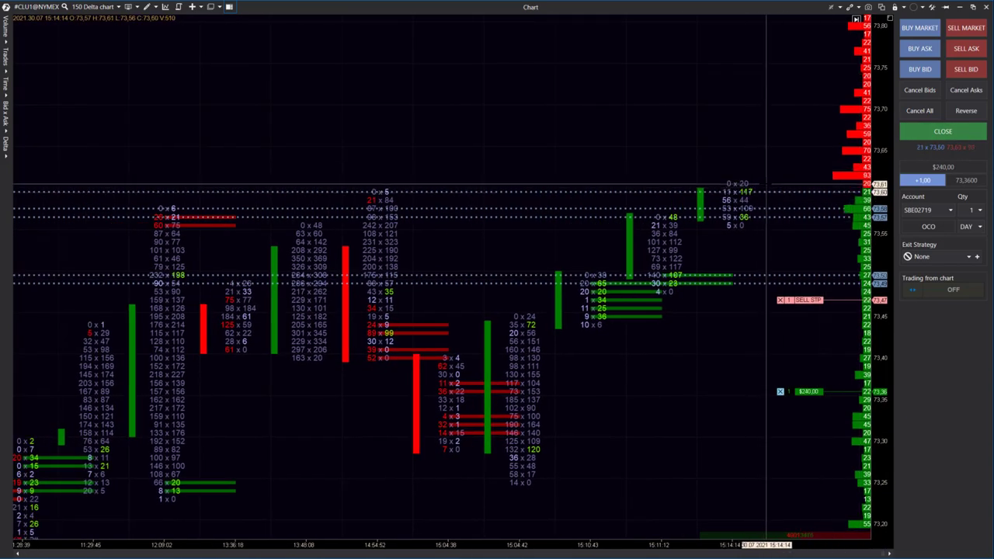
Raise the sell stop to 73,61 and close the long position
left_click_drag(785, 241, 785, 238)
left_click_drag(683, 287, 698, 308)
left_click_drag(700, 264, 724, 263)
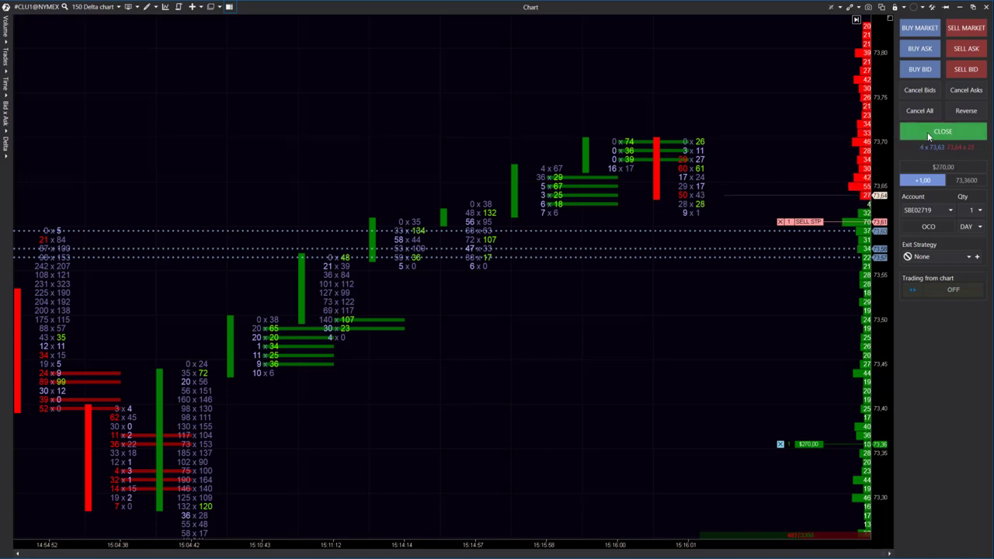
left_click(926, 131)
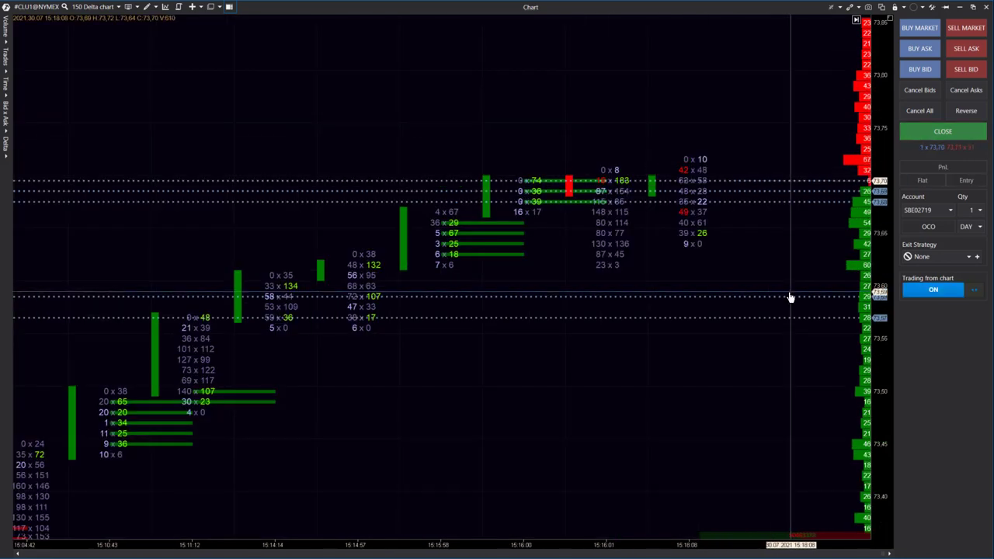
Enter a one-lot long at market with one-lot buy limits at 73,68 and 73,65, and mark 73,65, 73,64 and 73,63 with horizontal lines
left_click_drag(754, 299, 723, 334)
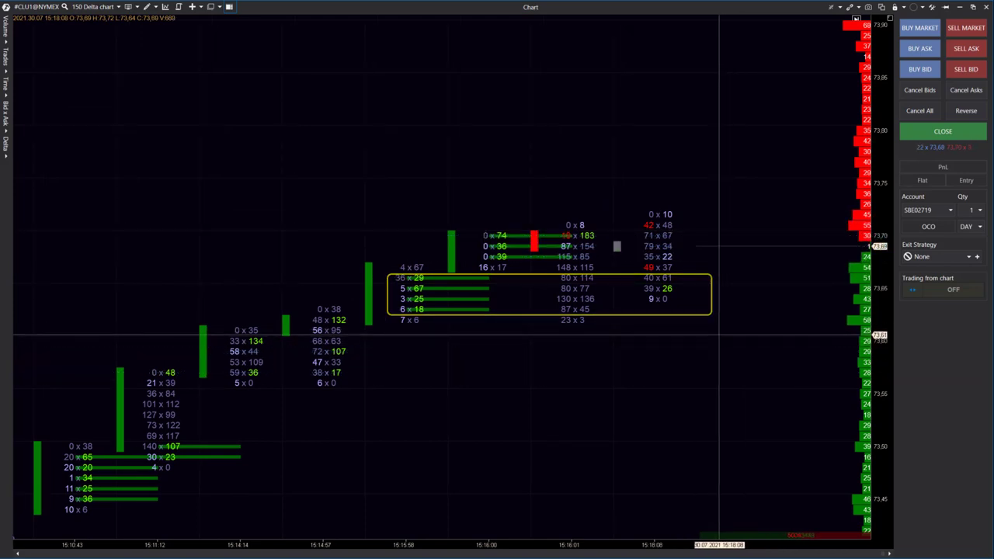
left_click_drag(758, 299, 712, 332)
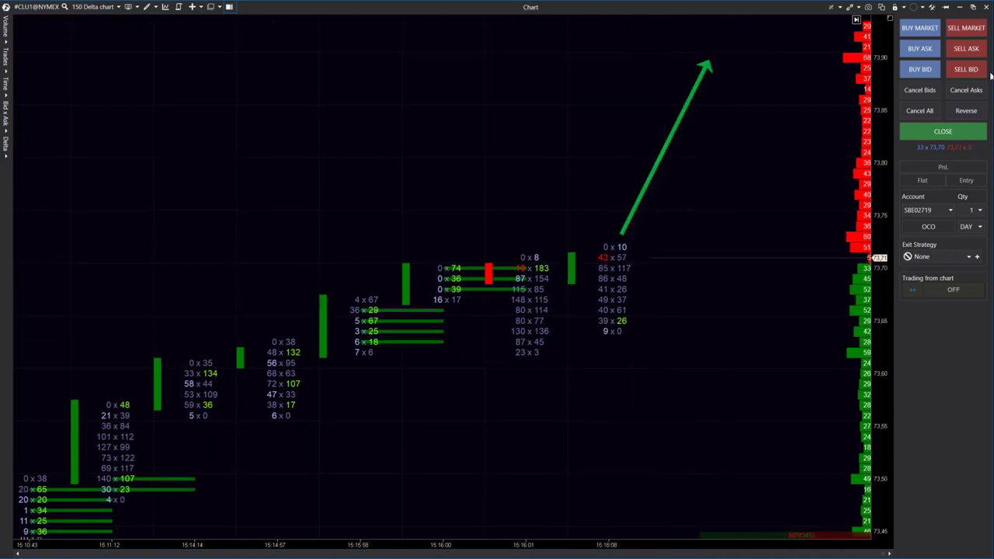
left_click(920, 28)
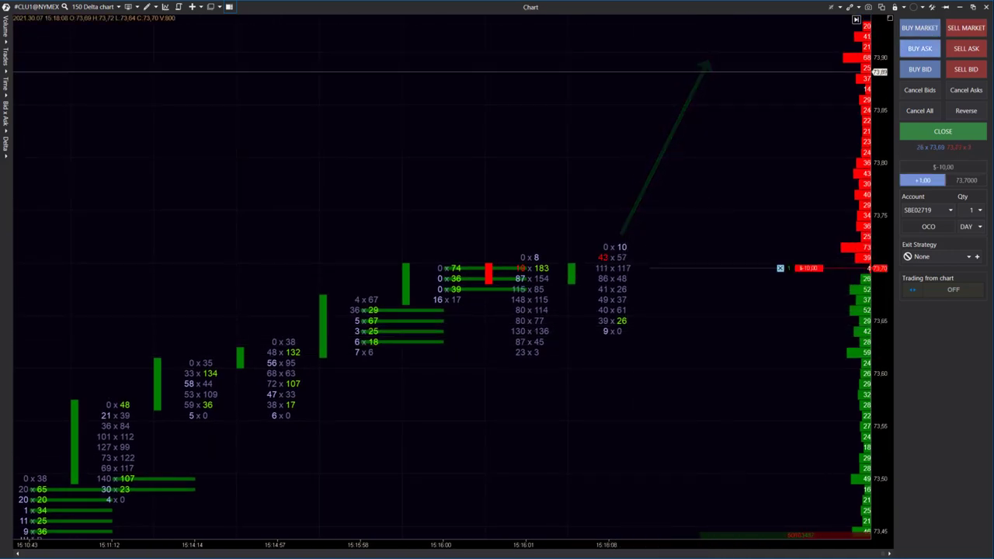
left_click(718, 293)
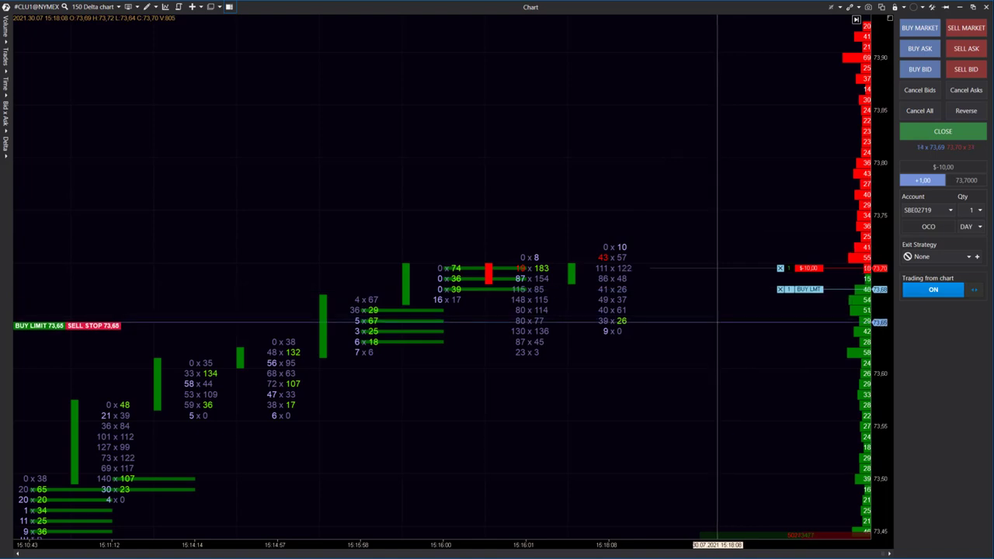
left_click(718, 326)
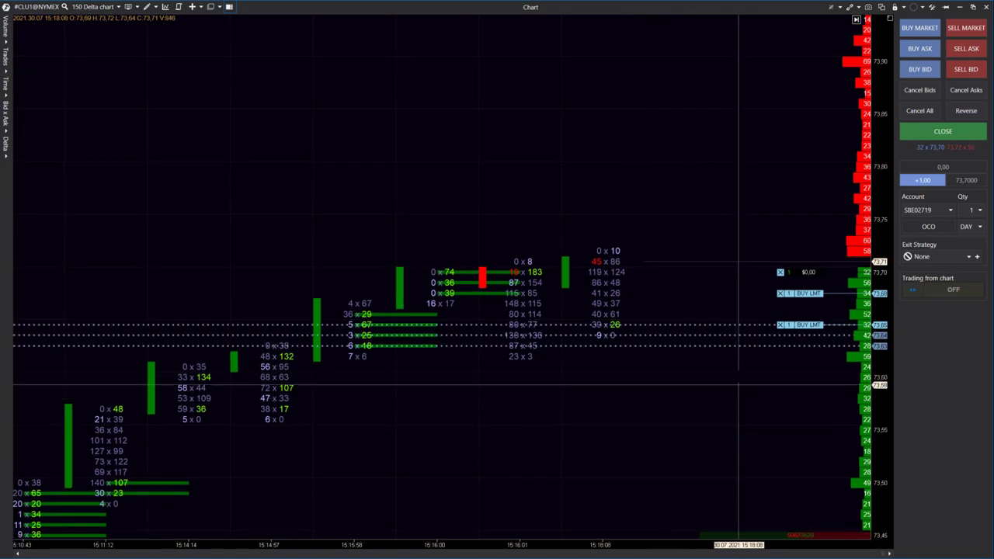
Protect the long position and its pending buy limits with a three-lot sell stop at 73,60
key("ctrl")
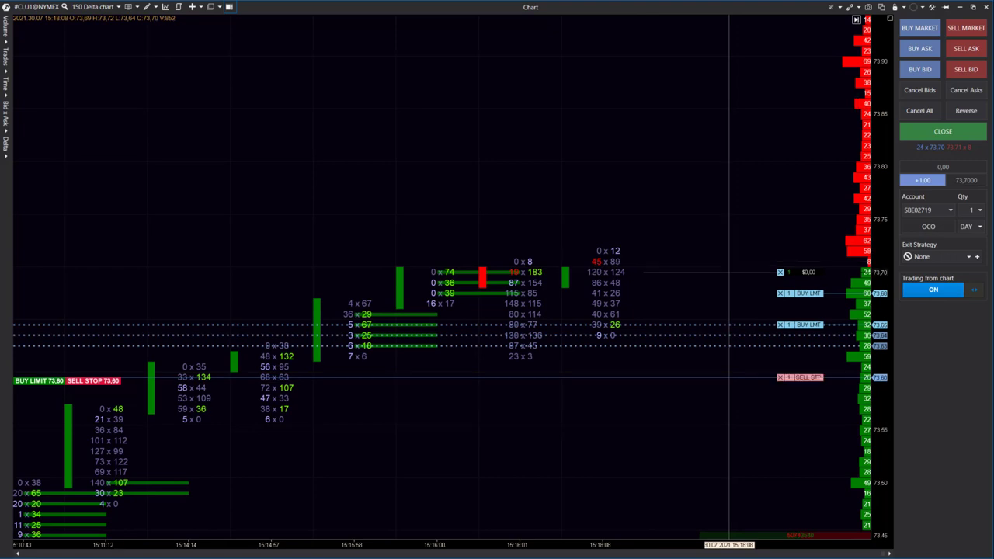
right_click(728, 377, "ctrl")
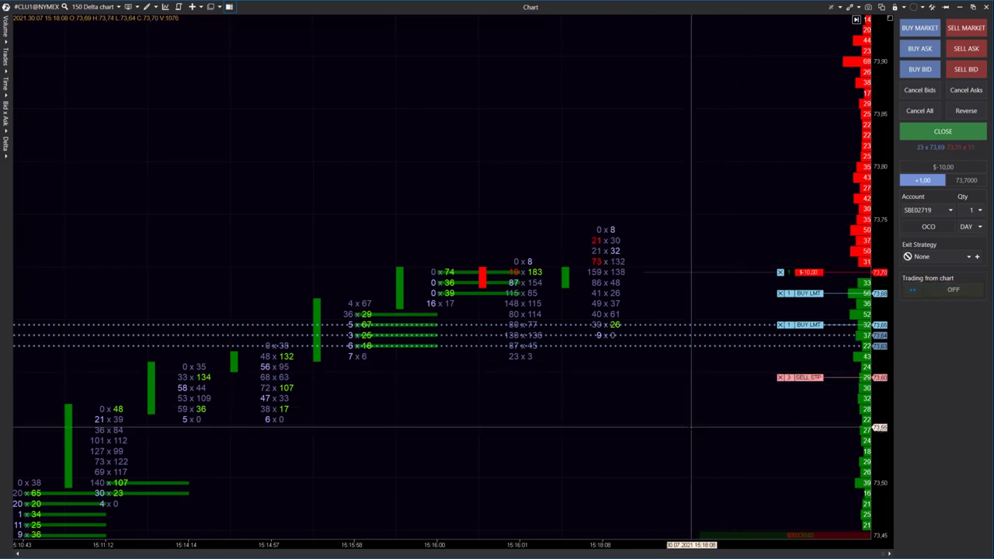
left_click_drag(660, 190, 701, 189)
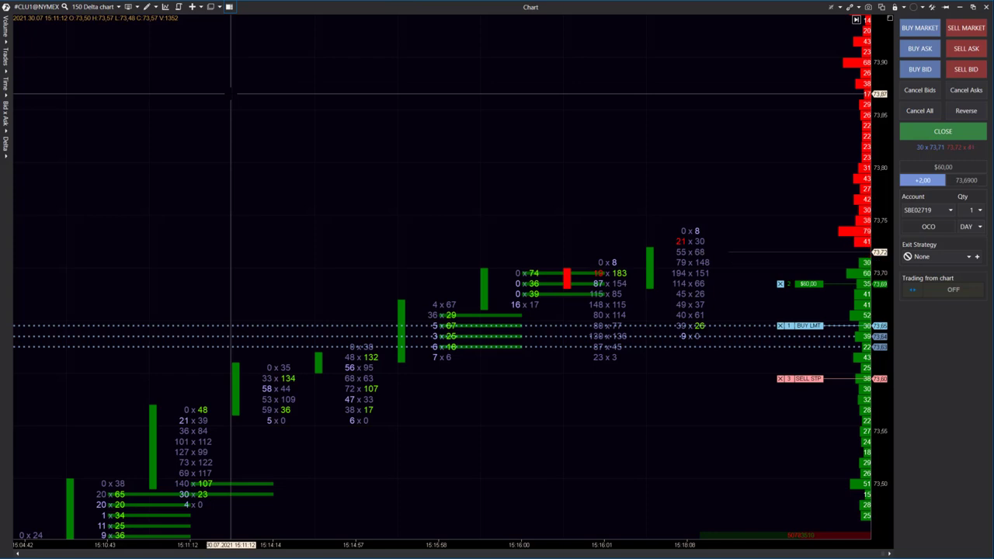
Place a one-lot sell limit at 73,78 and lower it to 73,73
left_click(736, 188, "ctrl")
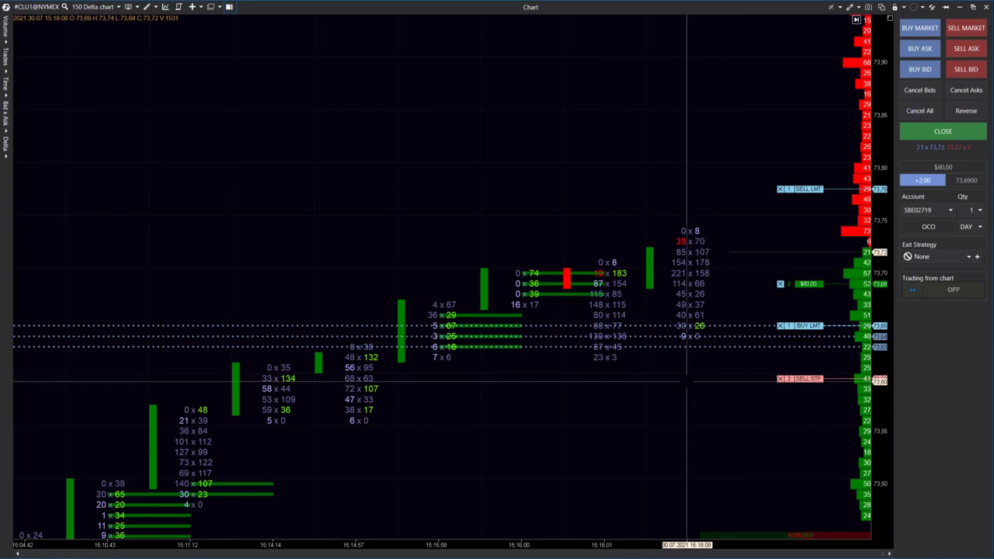
left_click_drag(338, 100, 360, 130)
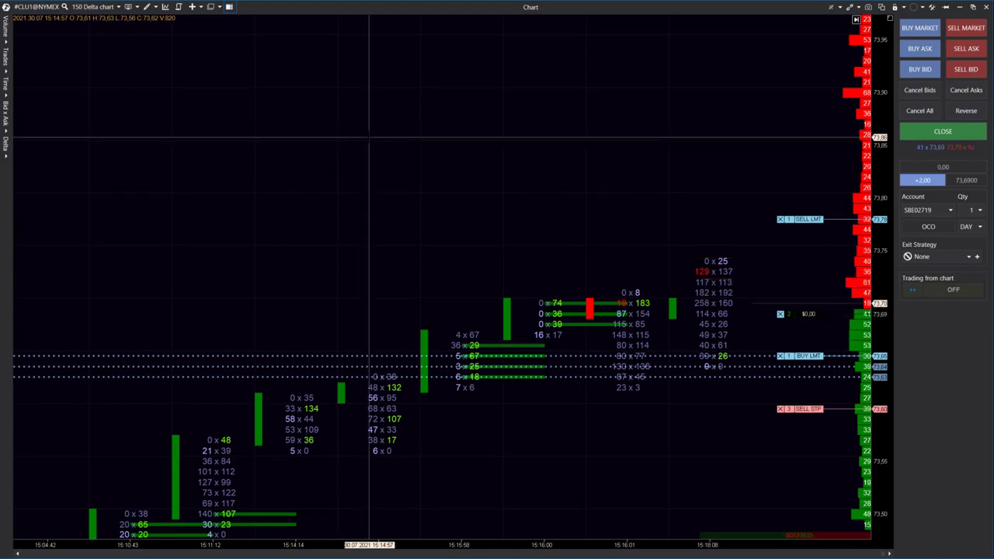
left_click_drag(808, 219, 808, 272)
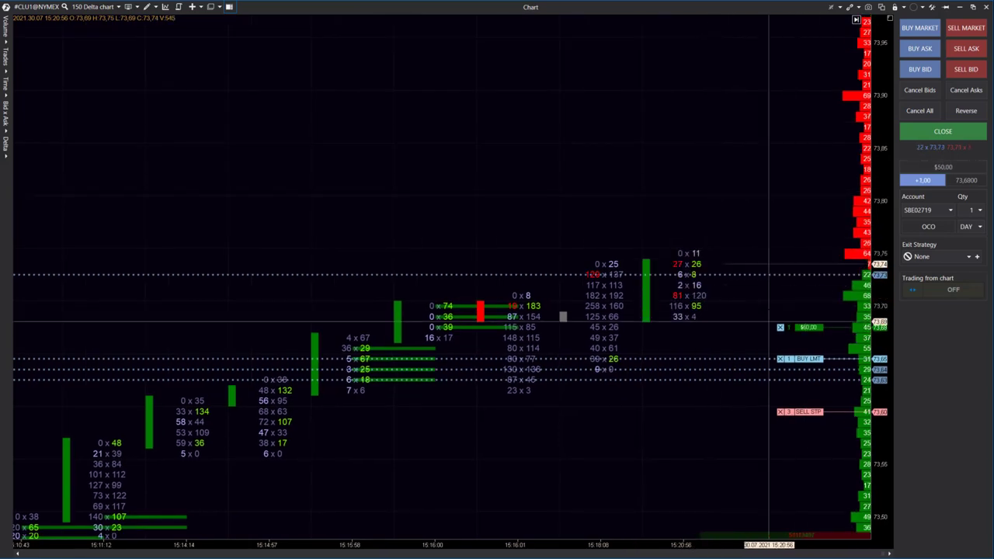
Recolour the horizontal line at 73,73 red and add a matching line at the red imbalance level 73,71
double_click(730, 274)
left_click(572, 282)
left_click(543, 334)
left_click(577, 426)
left_click_drag(631, 275, 635, 295)
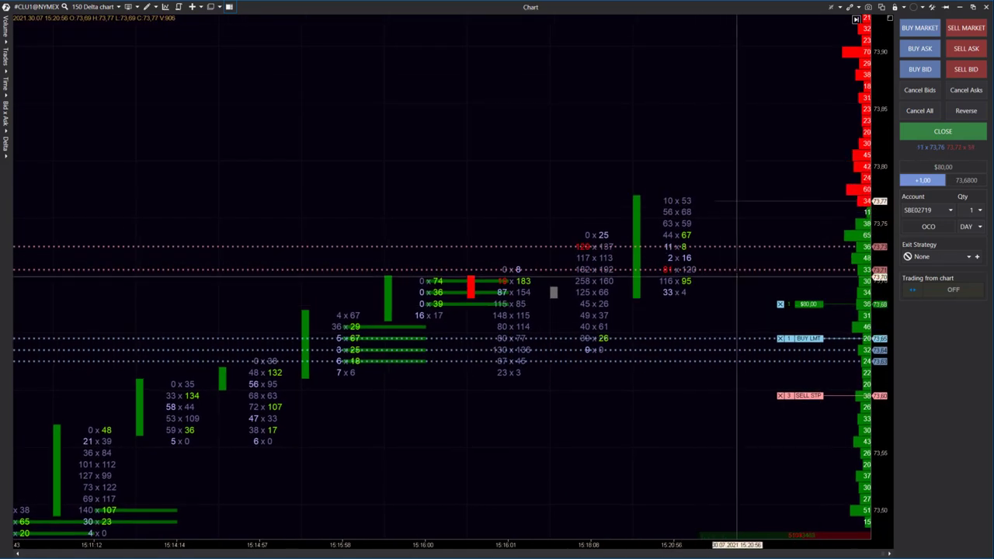
Mark 73,70 with a horizontal line, and cancel the buy limit at 73,65 and the three-lot sell stop at 73,60
left_click(723, 287)
left_click(778, 343)
left_click(780, 401)
key("ctrl")
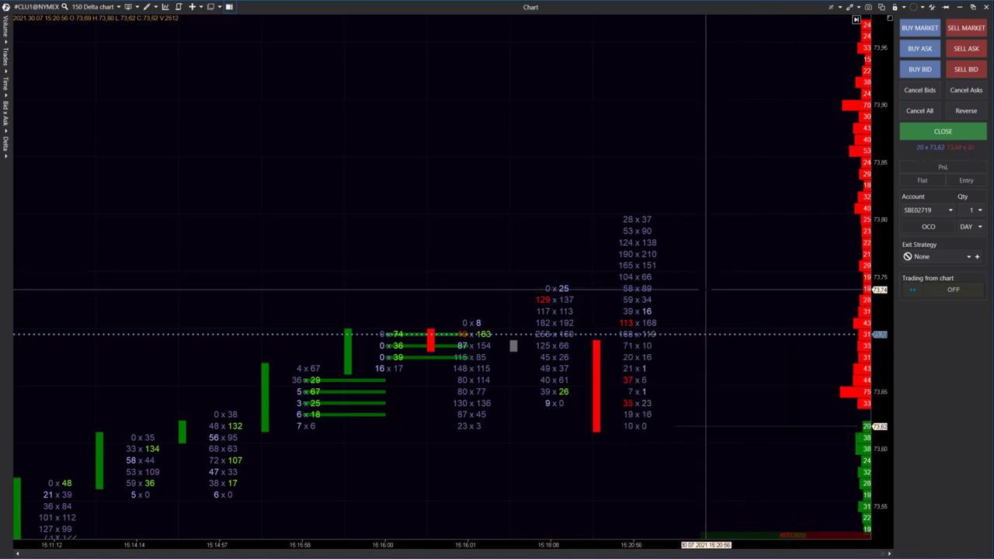
Place one-lot sell limits at 73,72, 73,70 and 73,68, protected by a three-lot buy stop at 73,81
left_click_drag(759, 379, 710, 361)
key("ctrl")
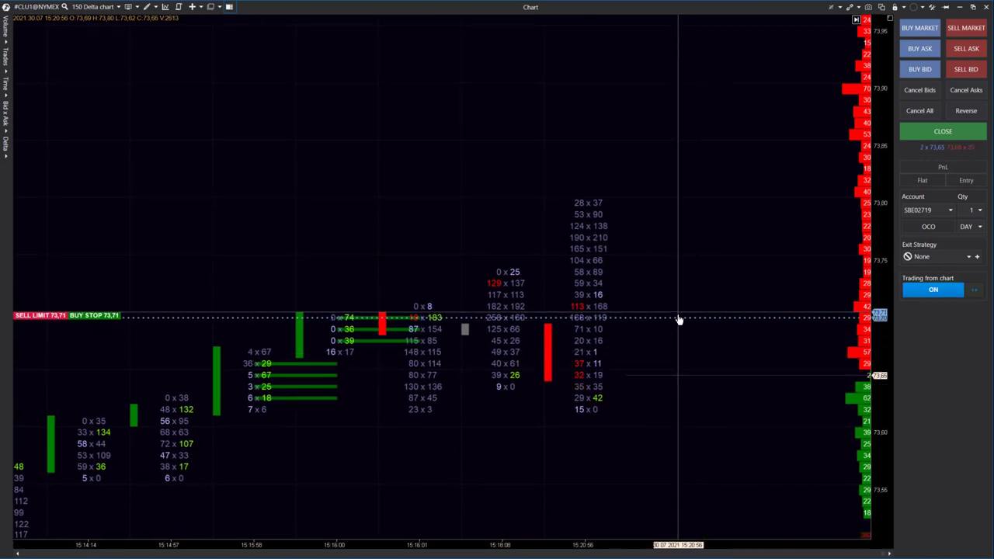
left_click(678, 373)
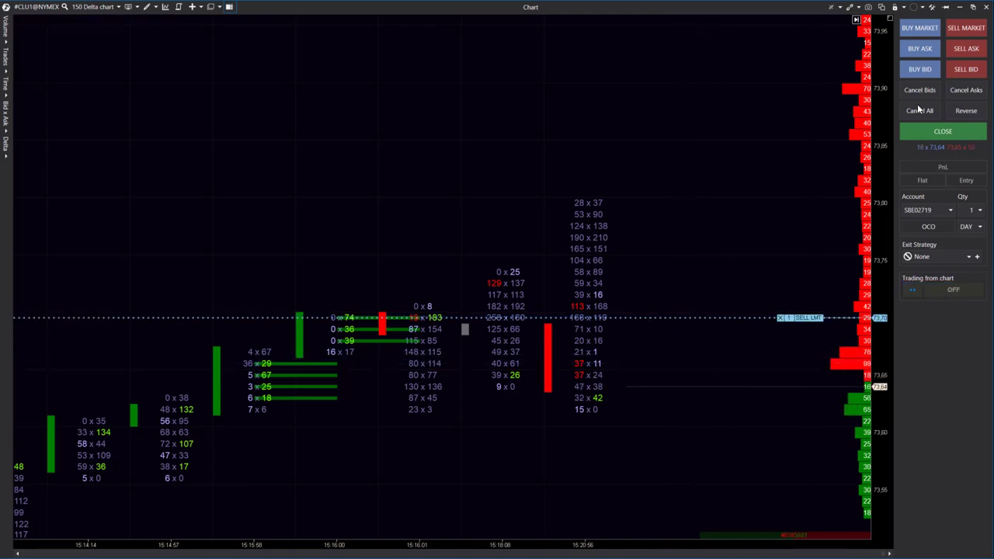
left_click(774, 341, "ctrl")
left_click(765, 298)
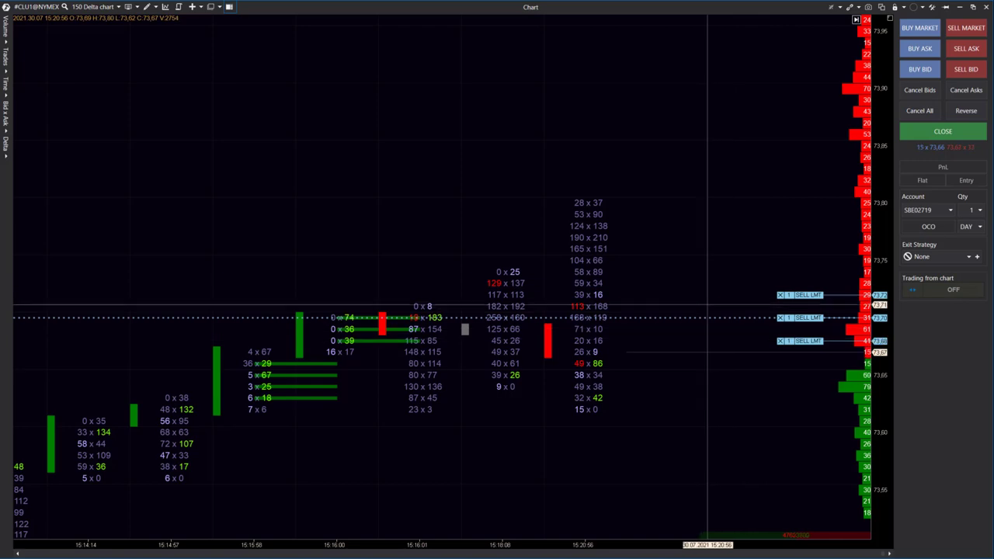
left_click(733, 191, "ctrl")
left_click_drag(751, 422, 727, 413)
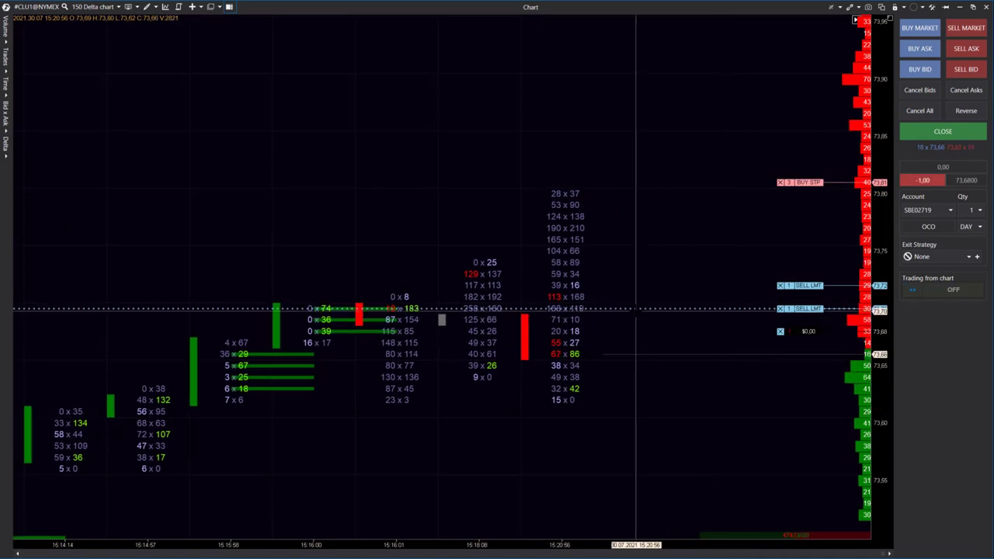
Add red horizontal lines marking the red imbalance levels at 73,67 and 73,66, below the blue 73,70 line
left_click_drag(610, 308, 610, 297)
double_click(610, 296)
left_click(519, 283)
left_click(521, 304)
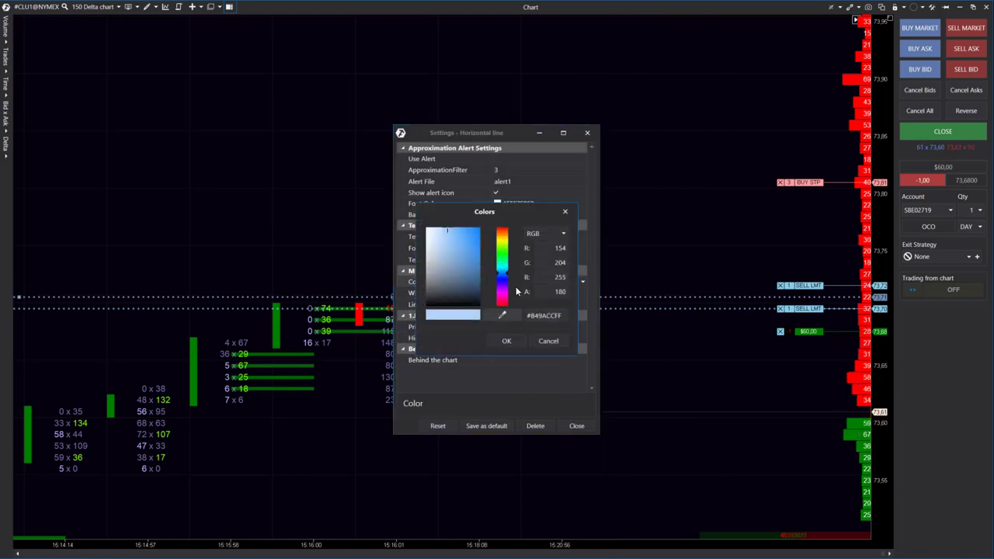
left_click(505, 305)
left_click(506, 341)
left_click(576, 425)
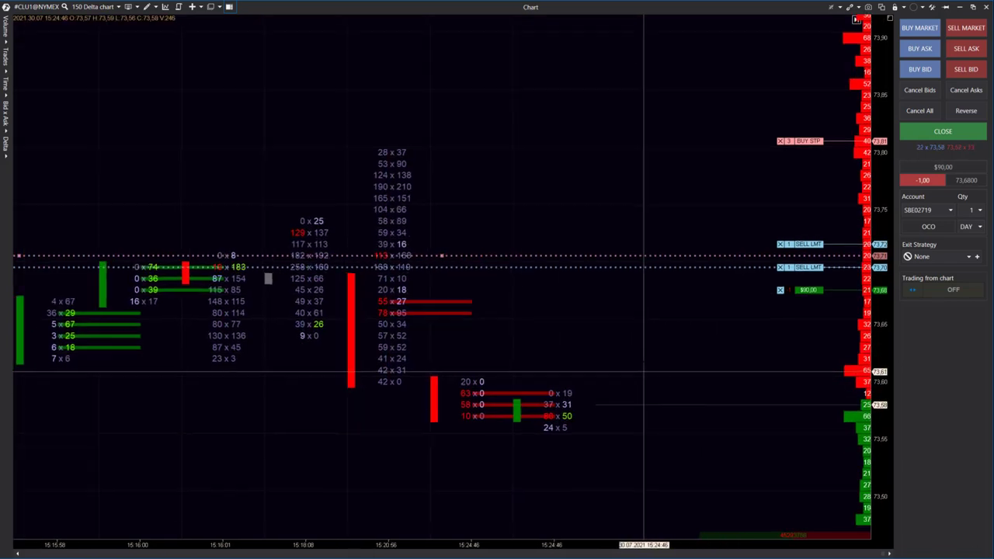
left_click_drag(601, 255, 600, 312)
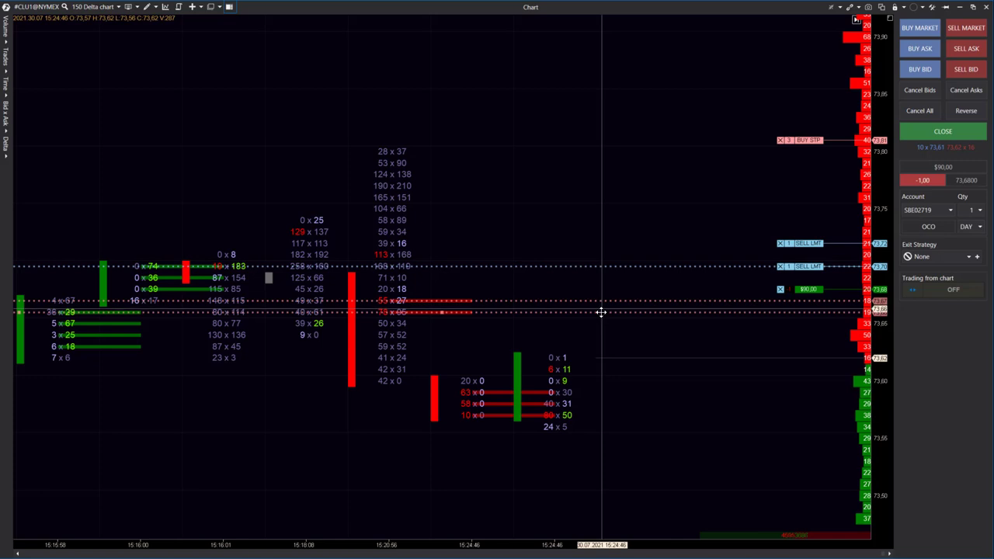
Replace the sell limits at 73,72 and 73,70 and the three-lot buy stop with a one-lot buy stop at 73,68
left_click(779, 267)
left_click(779, 140)
key("ctrl")
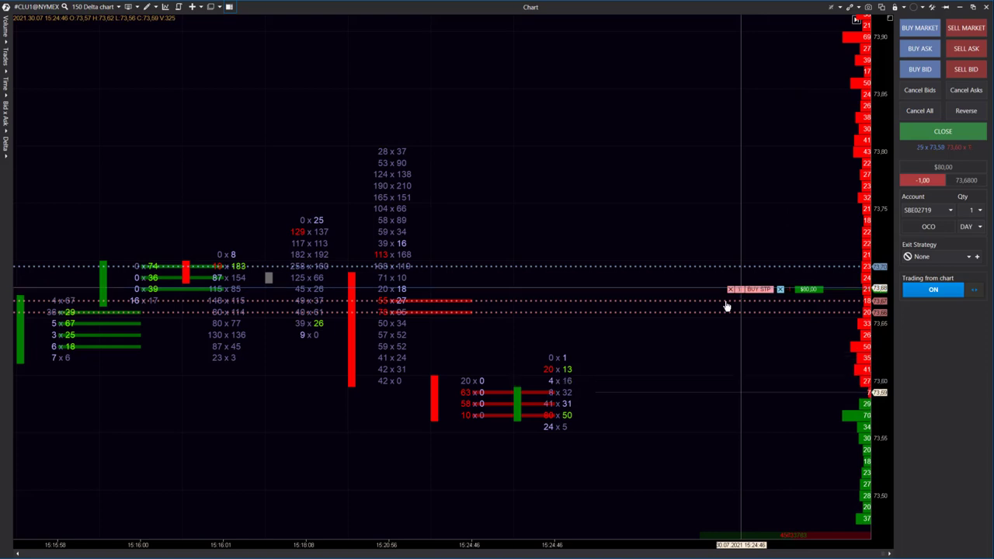
left_click_drag(764, 413, 733, 349)
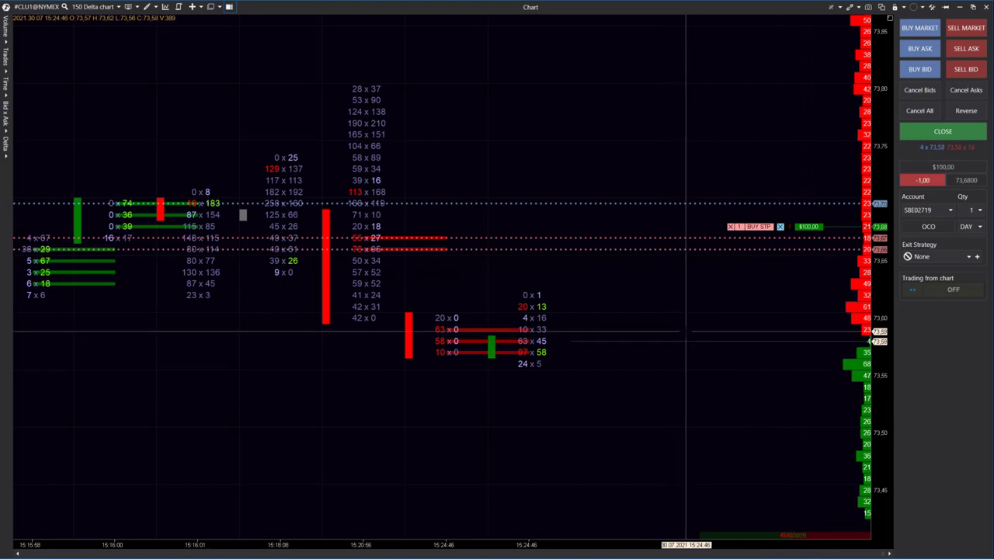
Enable trading from the chart and place a one-lot buy limit at 73,58 to exit the short position
left_click(932, 289)
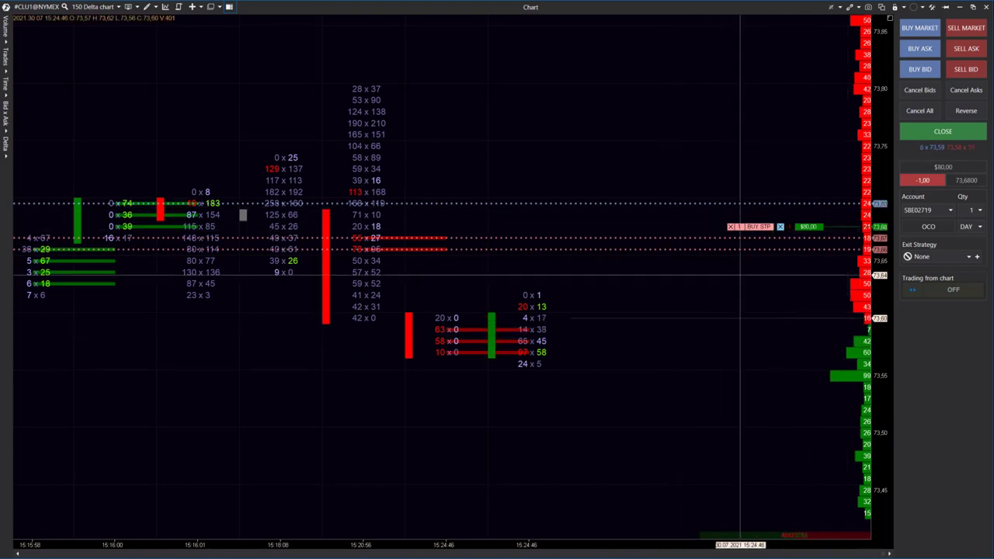
left_click(715, 345)
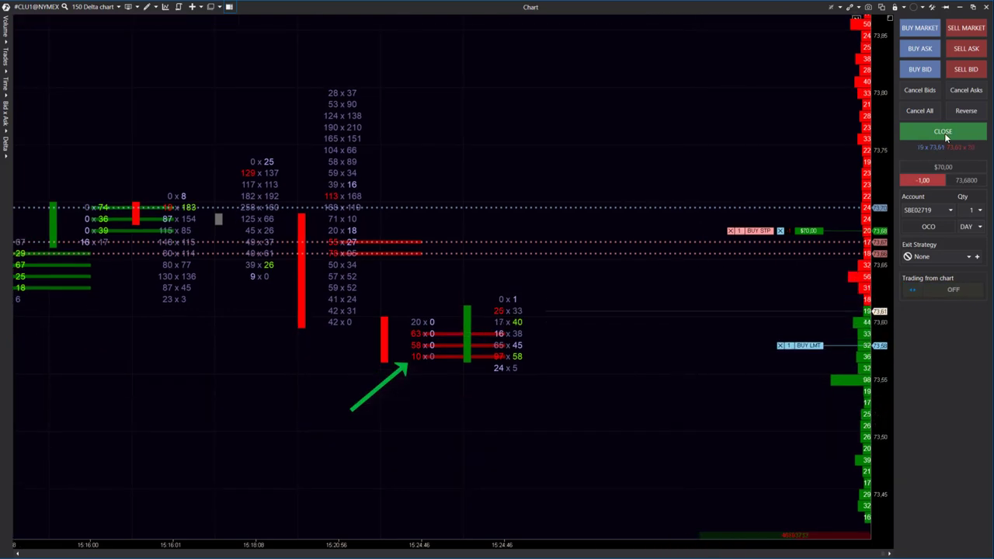
left_click_drag(623, 346, 621, 361)
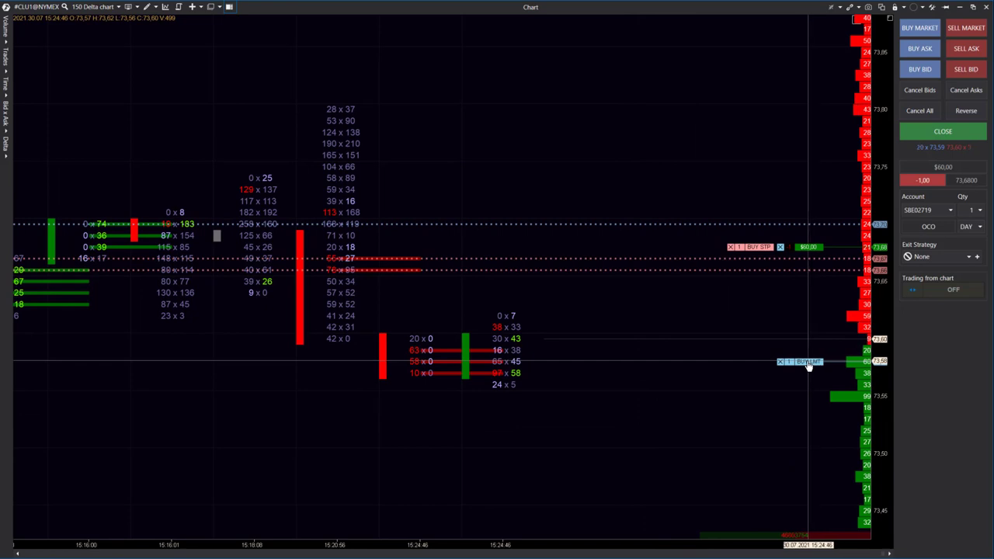